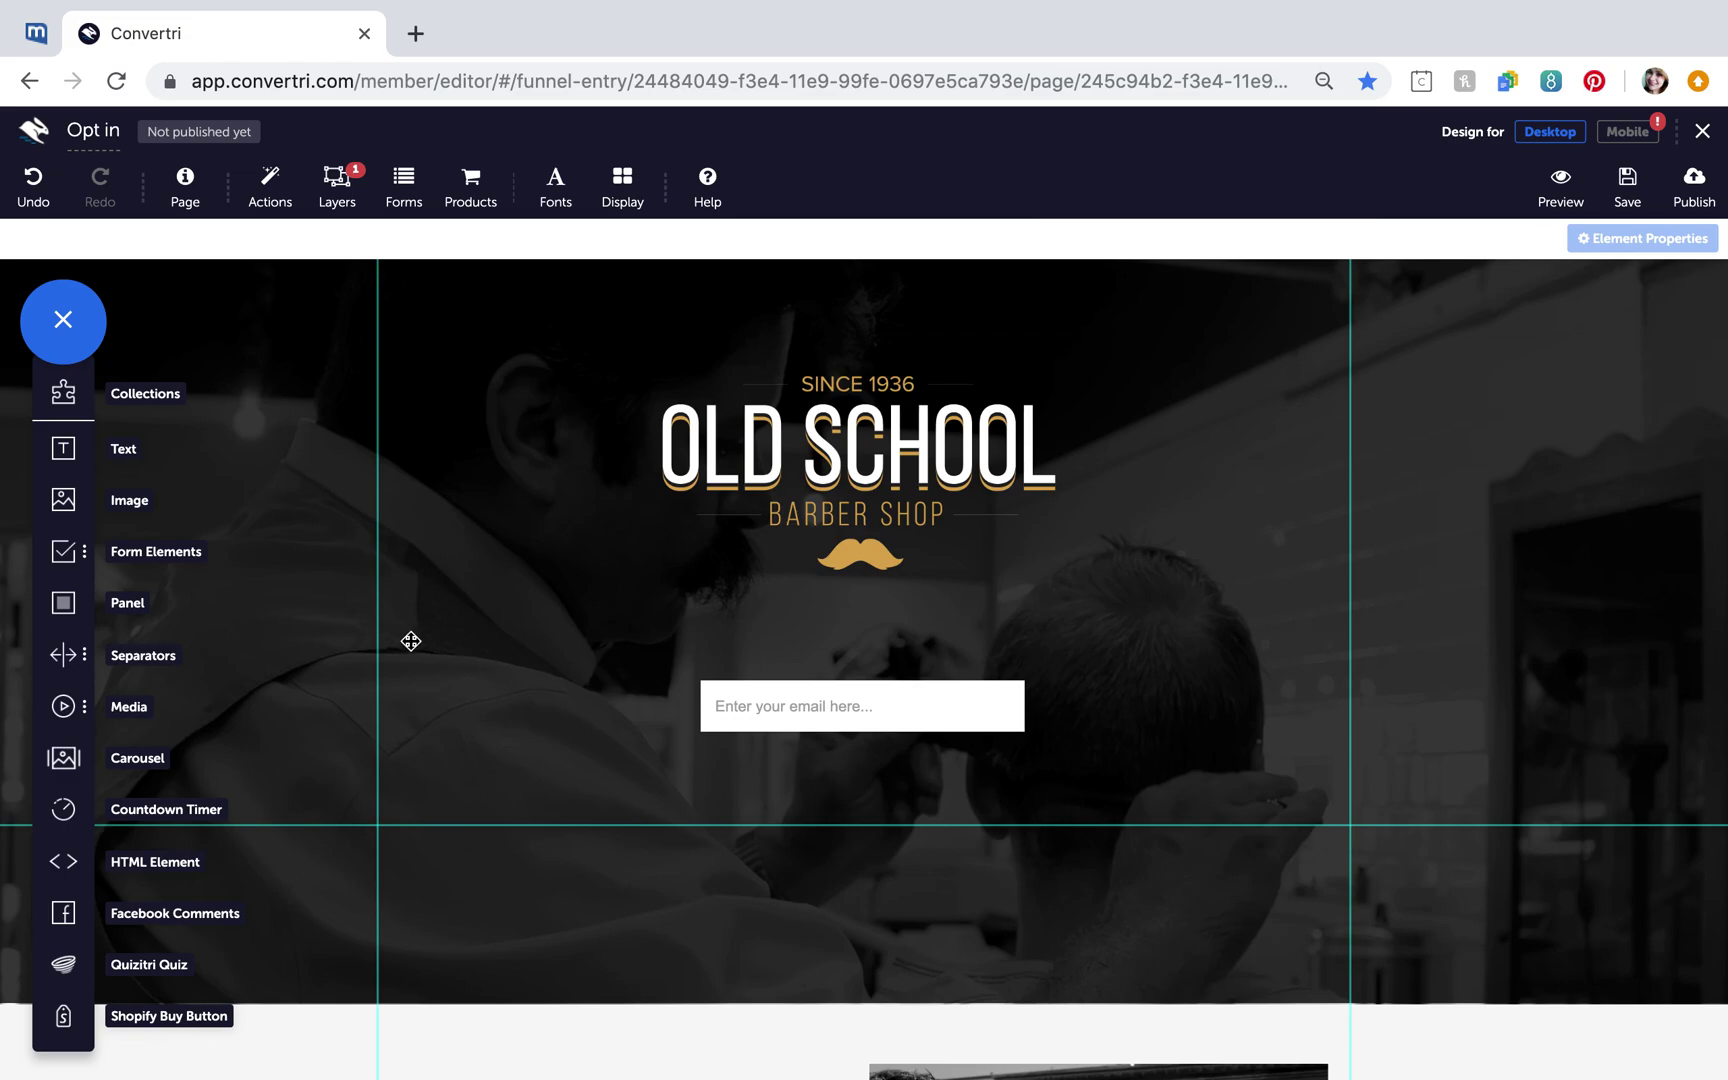
Step: Place a Submit button under the email field and relabel it 'Sign Up Now'
{"action": "left_click", "coordinate": [62, 567]}
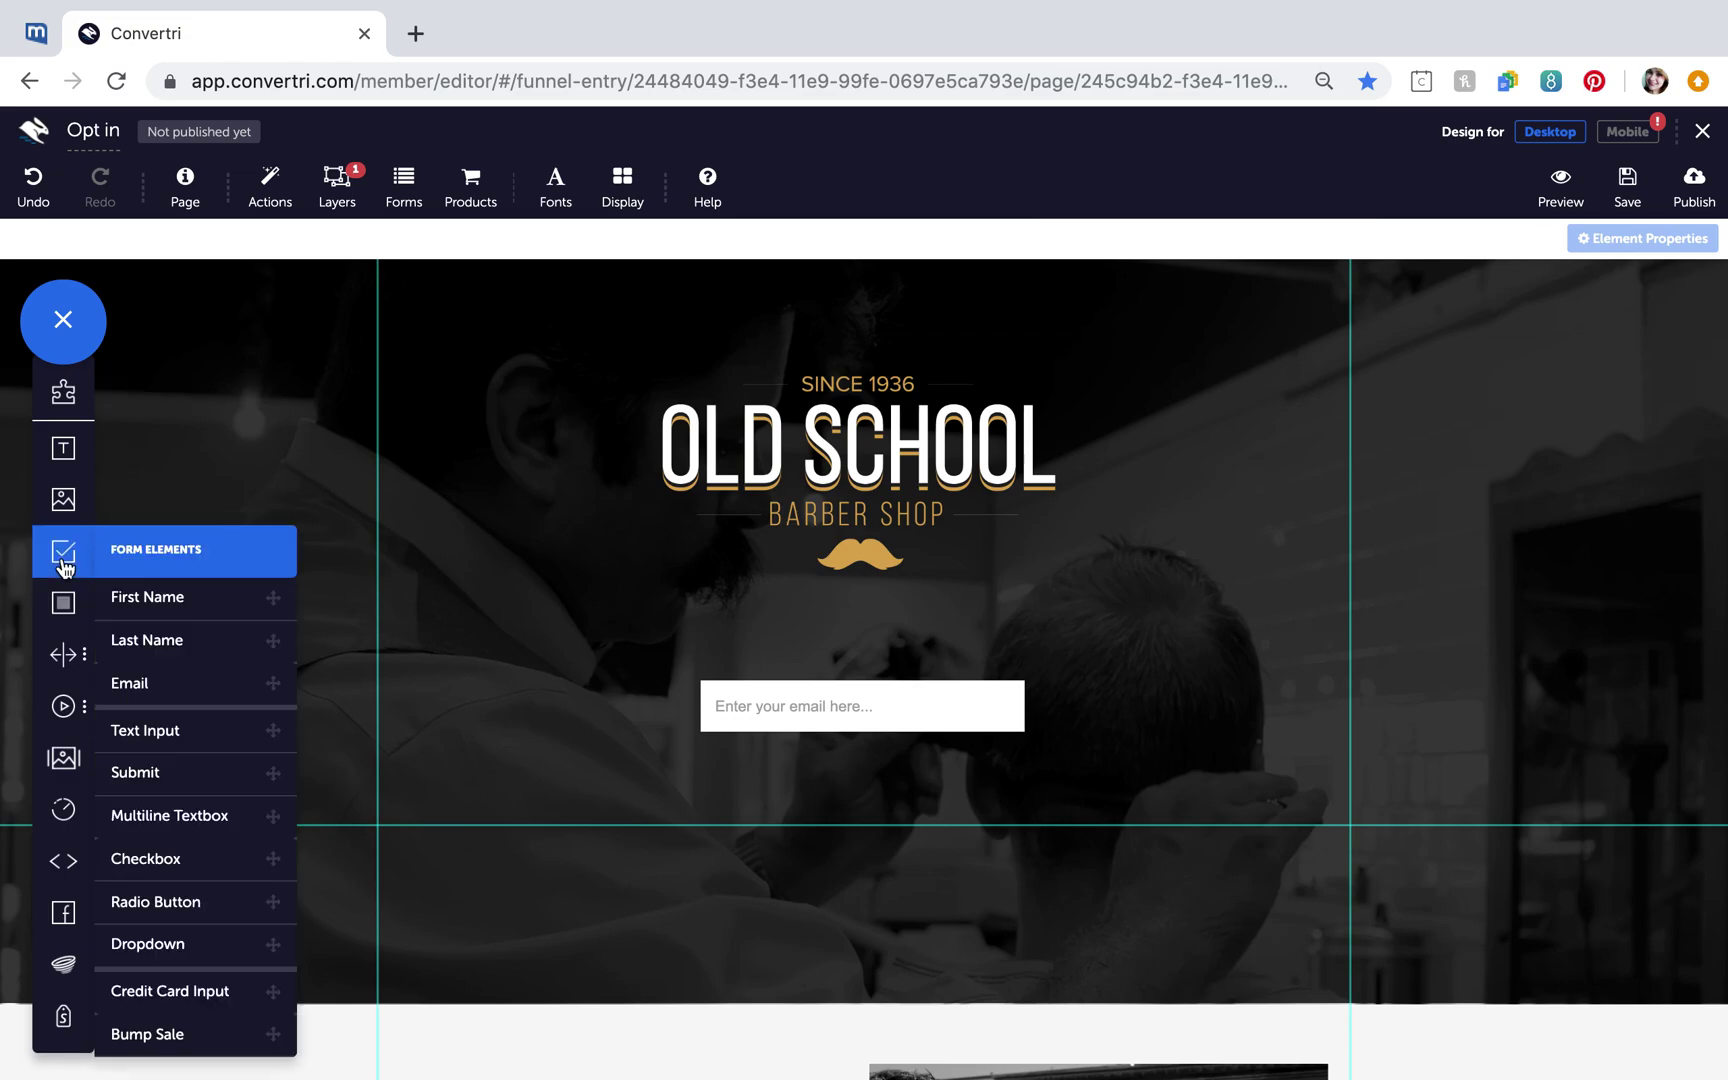
{"action": "mouse_move", "coordinate": [135, 772]}
{"action": "left_mouse_down"}
{"action": "mouse_move", "coordinate": [794, 799]}
{"action": "mouse_move", "coordinate": [717, 787]}
{"action": "left_mouse_up"}
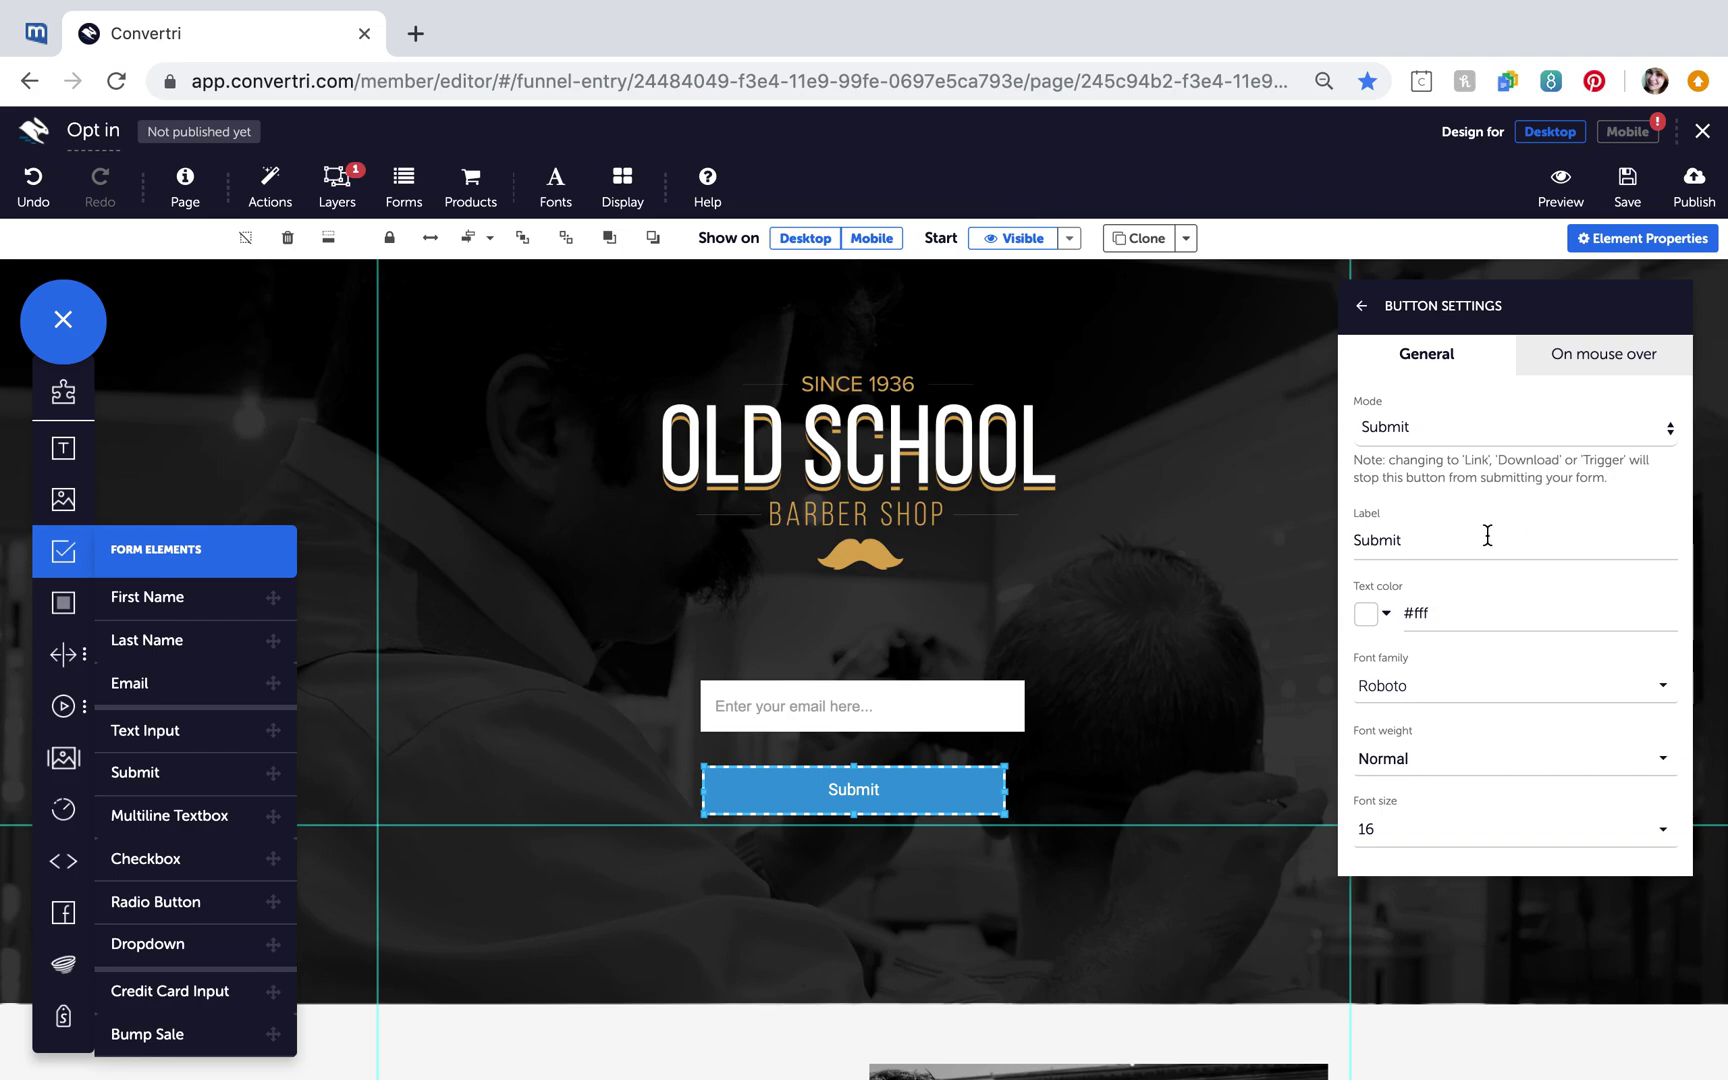
{"action": "left_click", "coordinate": [1399, 542]}
{"action": "double_click", "coordinate": [1398, 541]}
{"action": "type", "text": "Sign Up Now"}
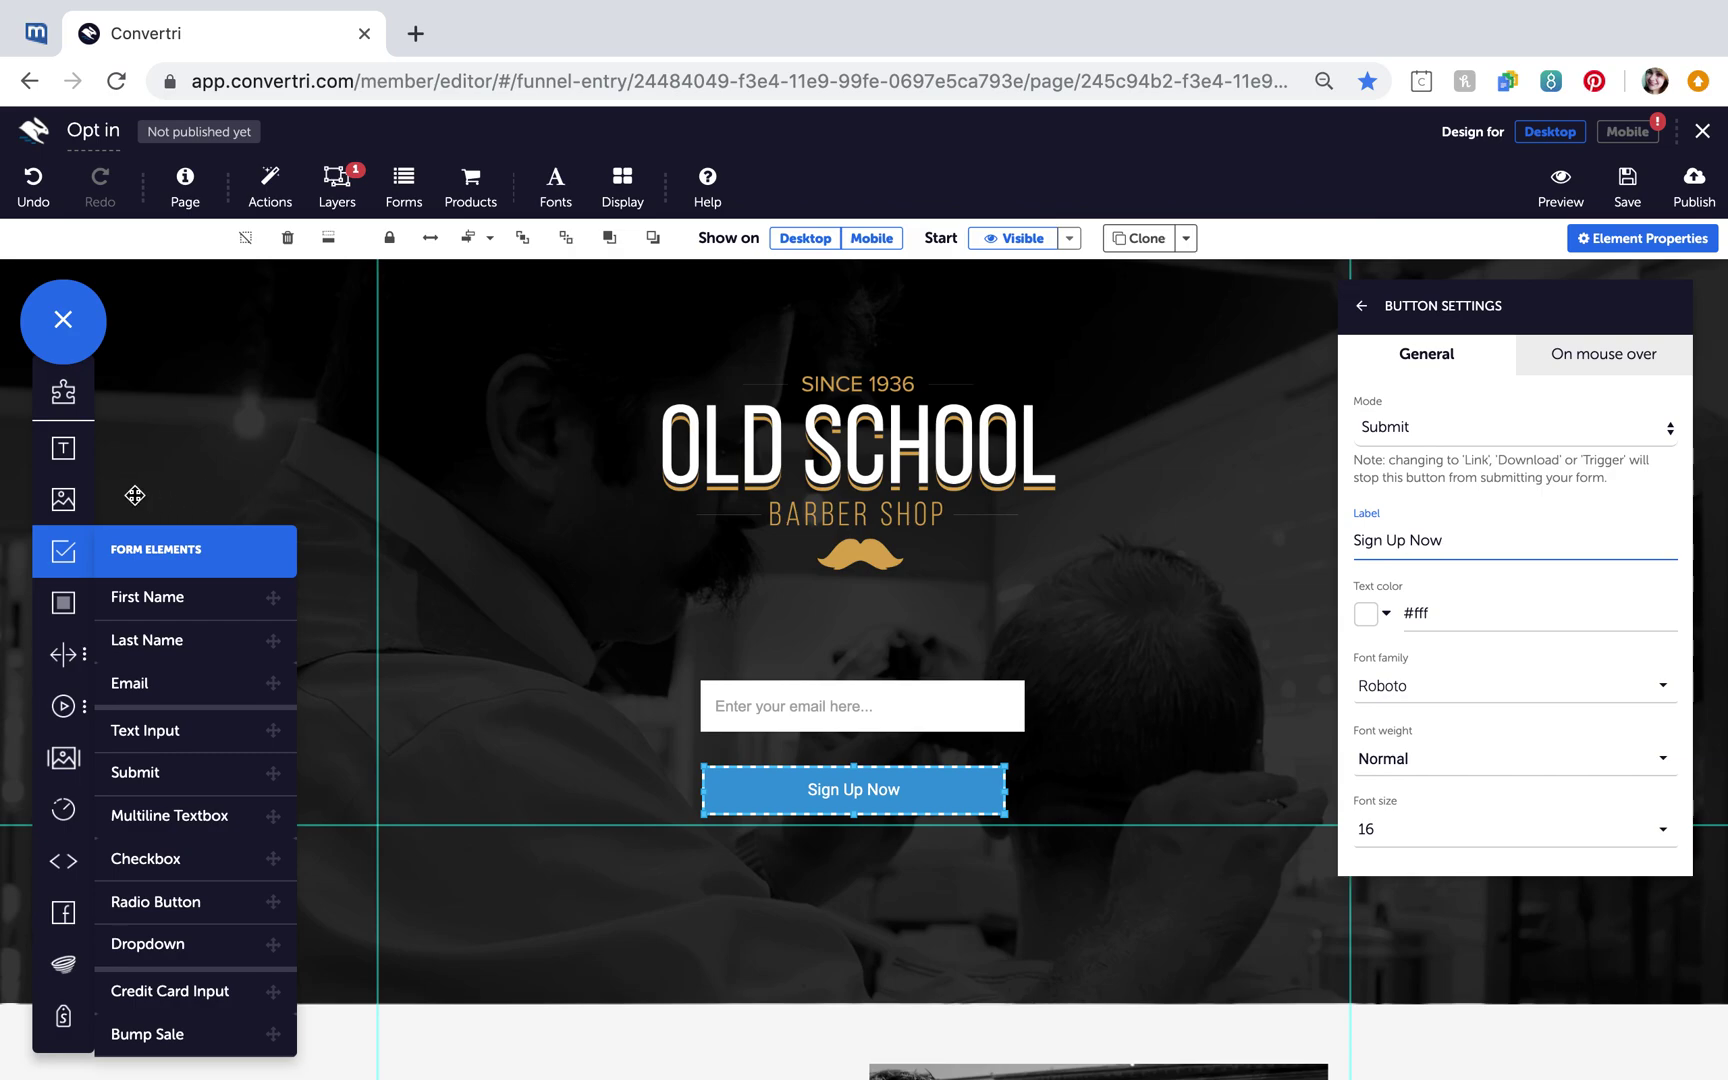
Step: Add a grey panel, moved and enlarged over the upper-left heading area
{"action": "left_click", "coordinate": [62, 605]}
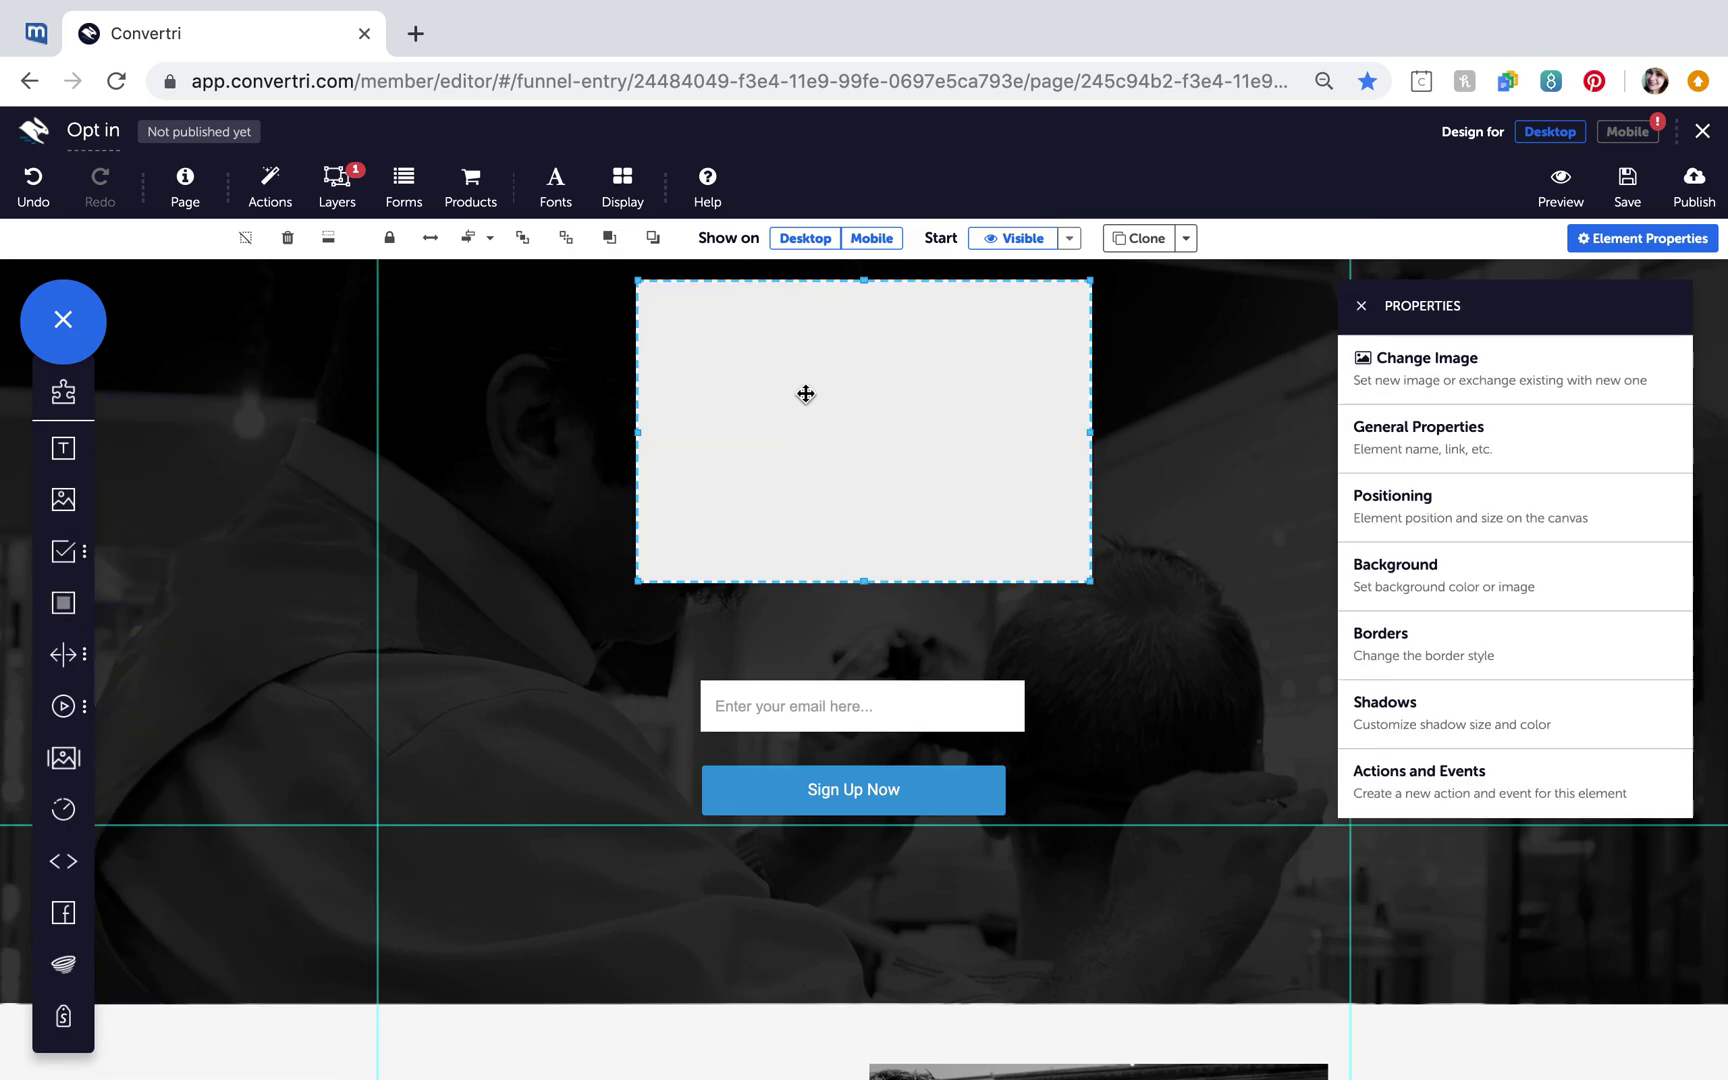
{"action": "left_click_drag", "start_coordinate": [806, 394], "coordinate": [490, 409]}
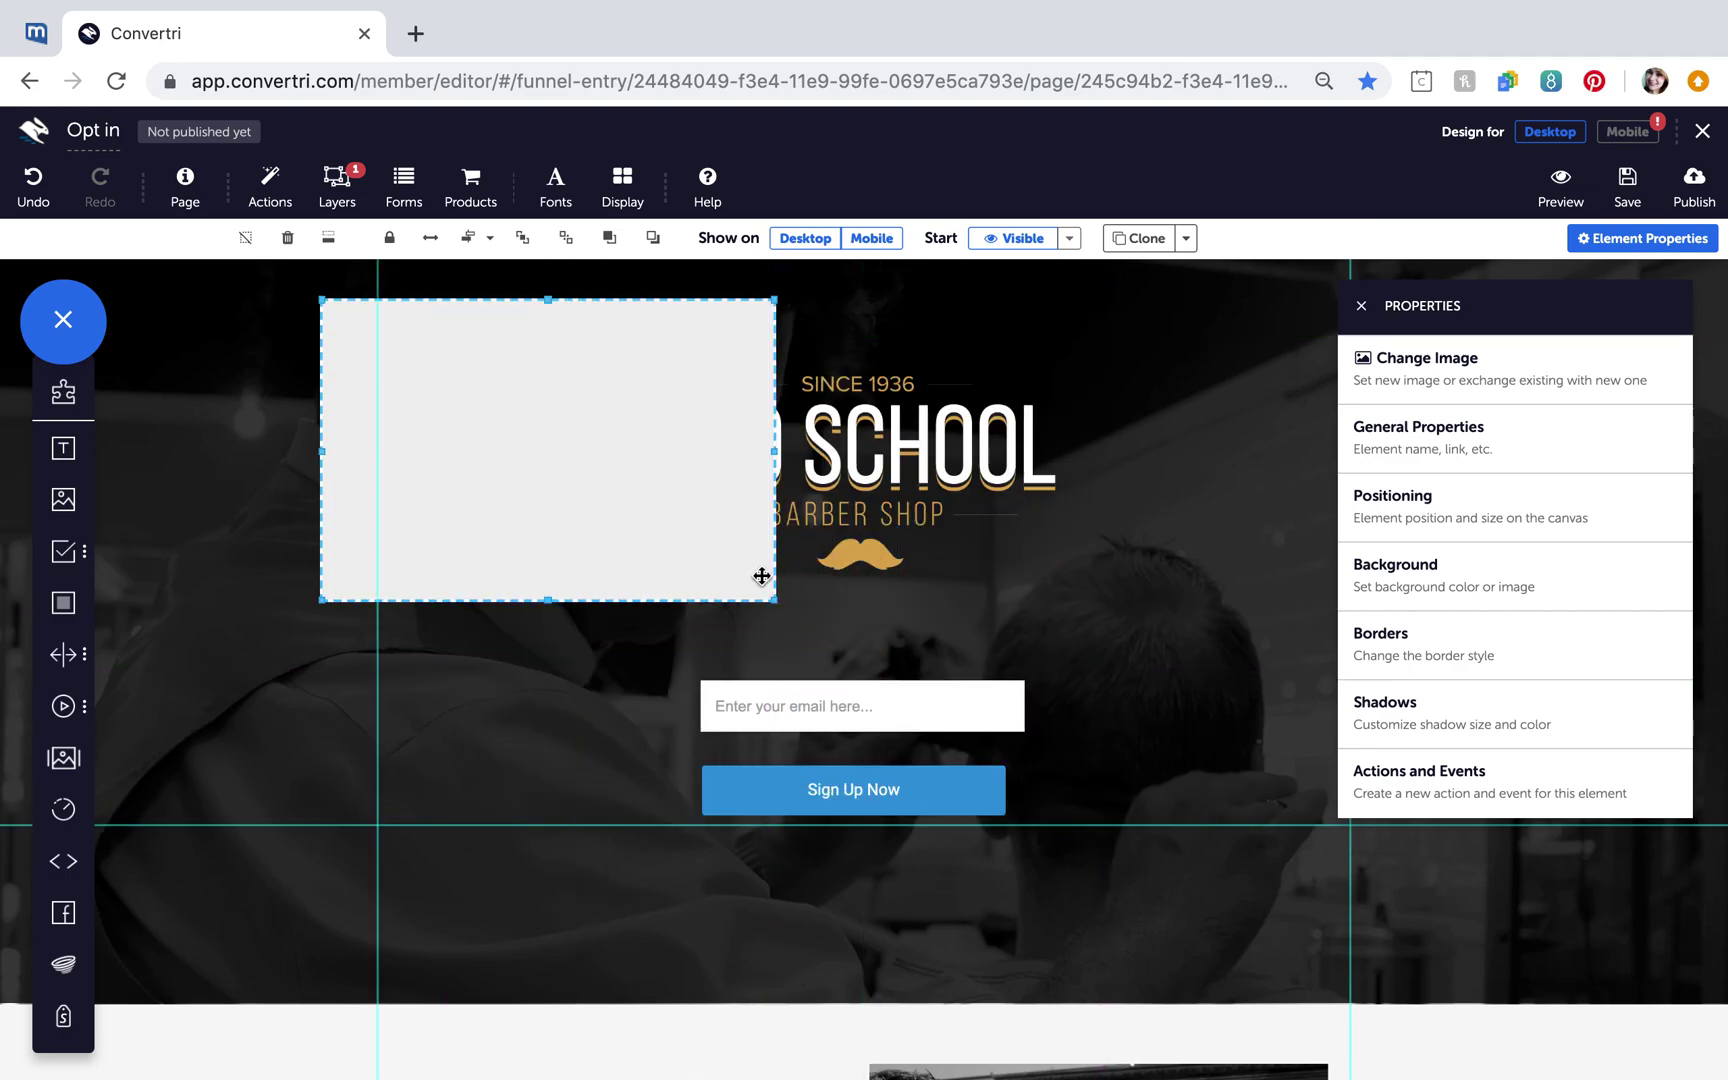
{"action": "mouse_move", "coordinate": [773, 598]}
{"action": "left_mouse_down"}
{"action": "mouse_move", "coordinate": [970, 709]}
{"action": "mouse_move", "coordinate": [954, 713]}
{"action": "left_mouse_up"}
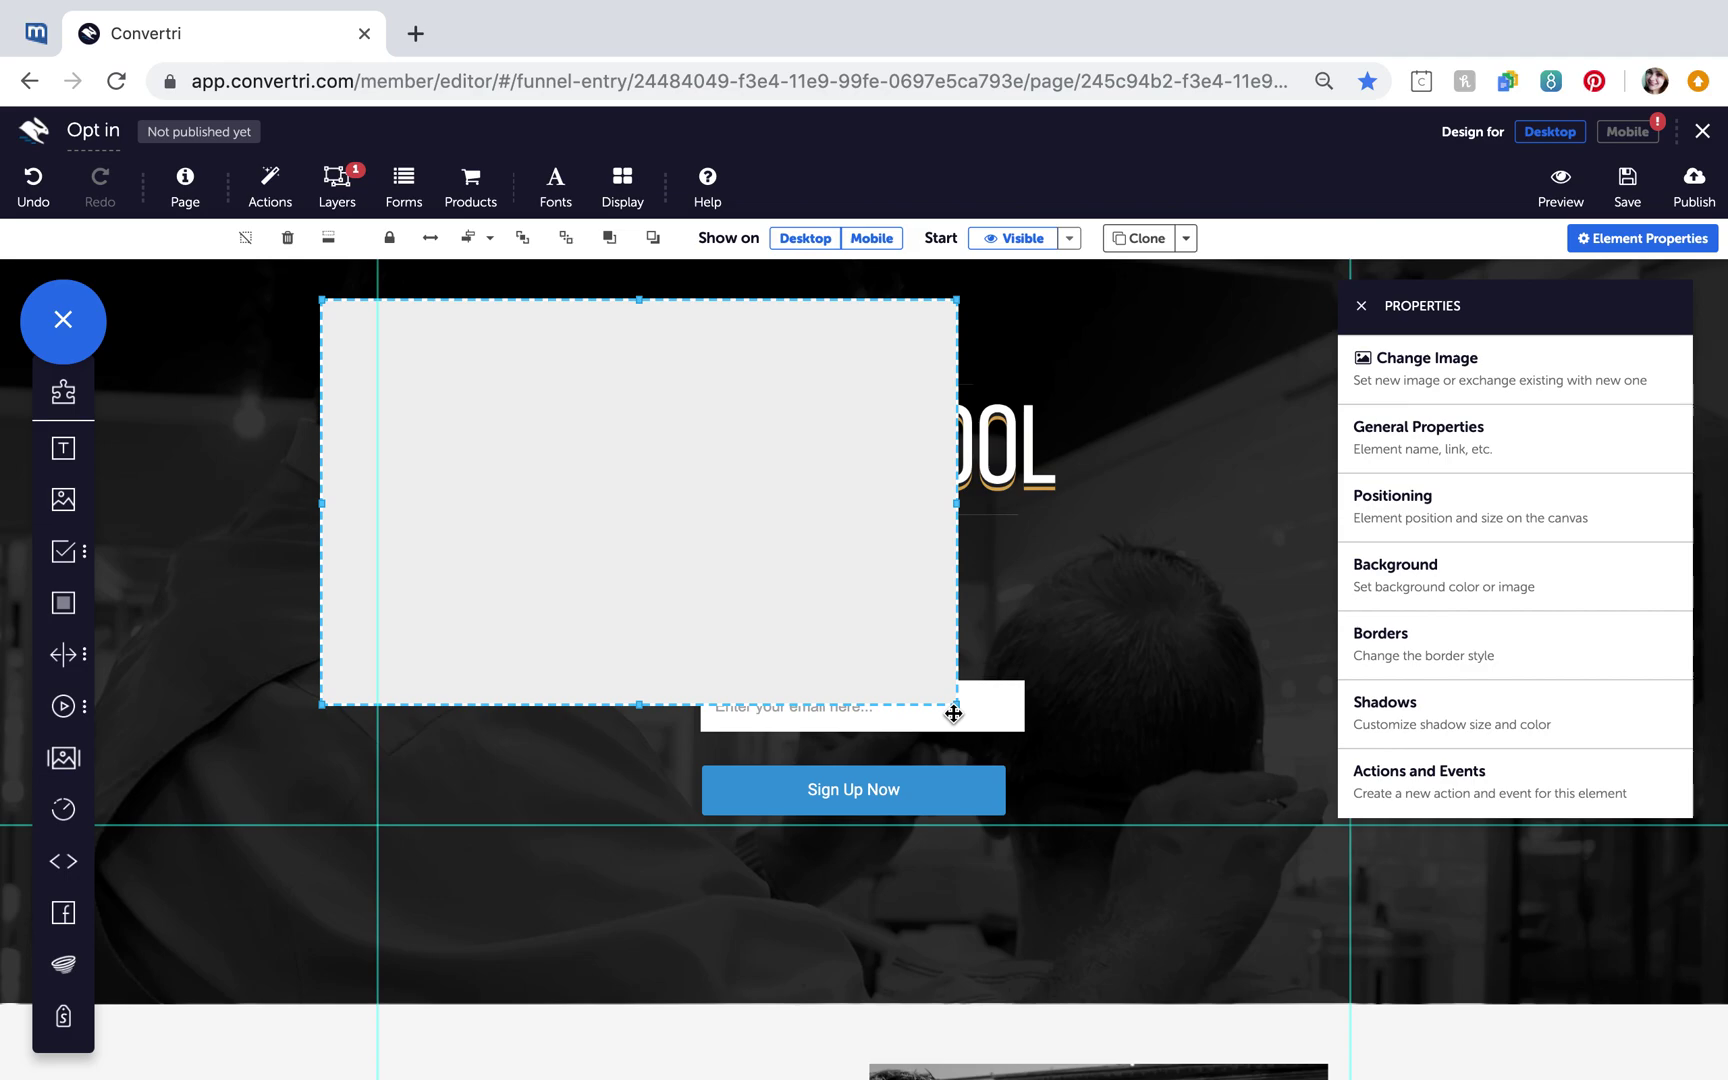
Step: Name the panel 'my container' in its General Properties
{"action": "left_click", "coordinate": [1427, 469]}
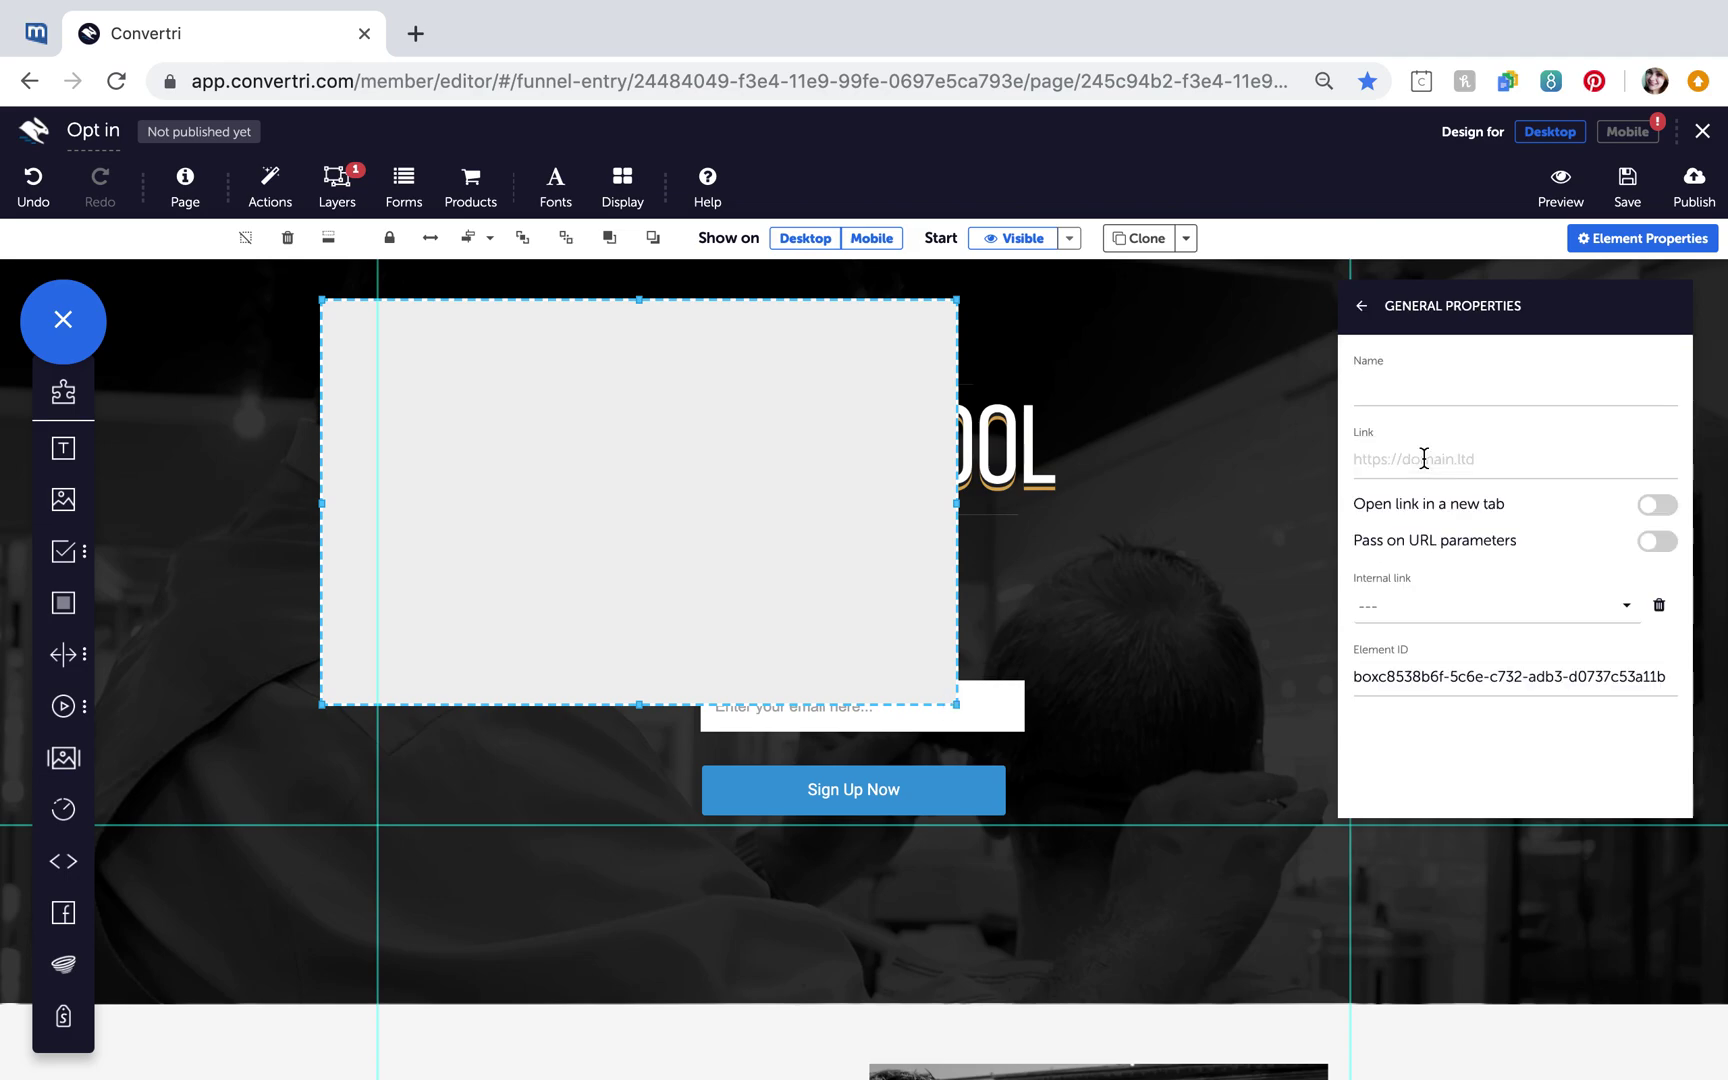
{"action": "left_click", "coordinate": [1428, 382]}
{"action": "type", "text": "my container"}
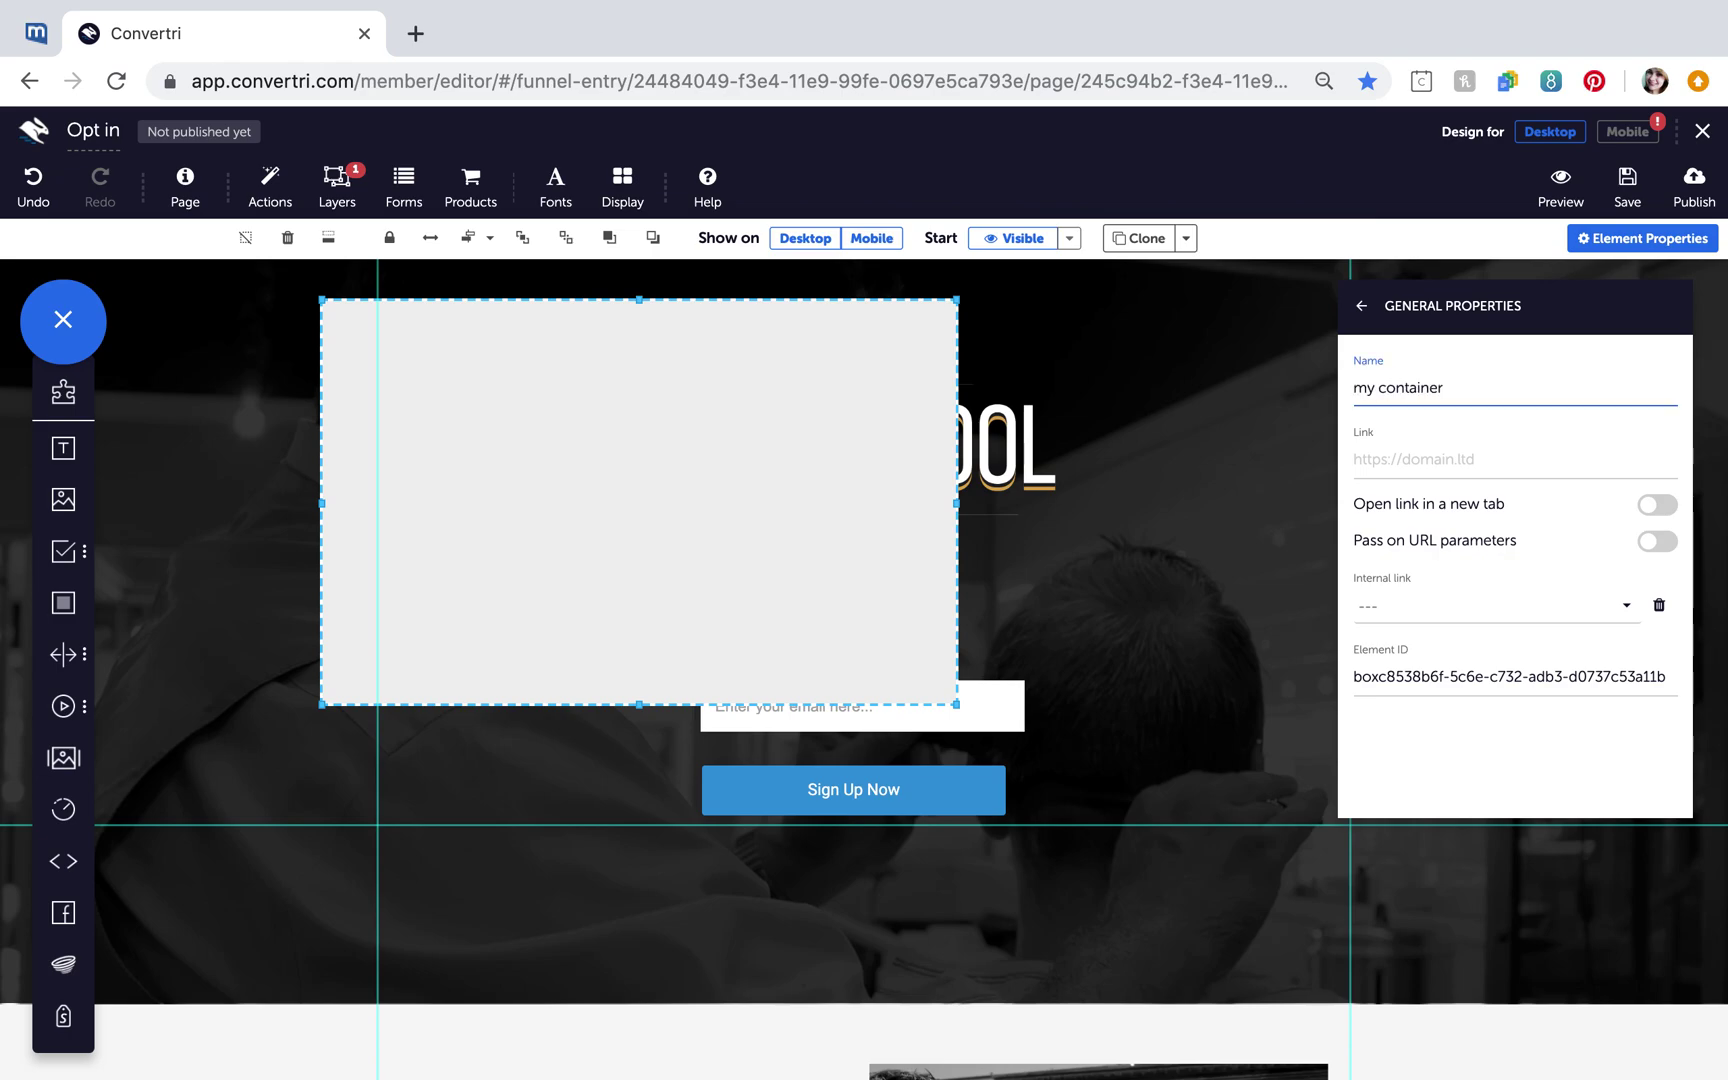
{"action": "left_click", "coordinate": [711, 446]}
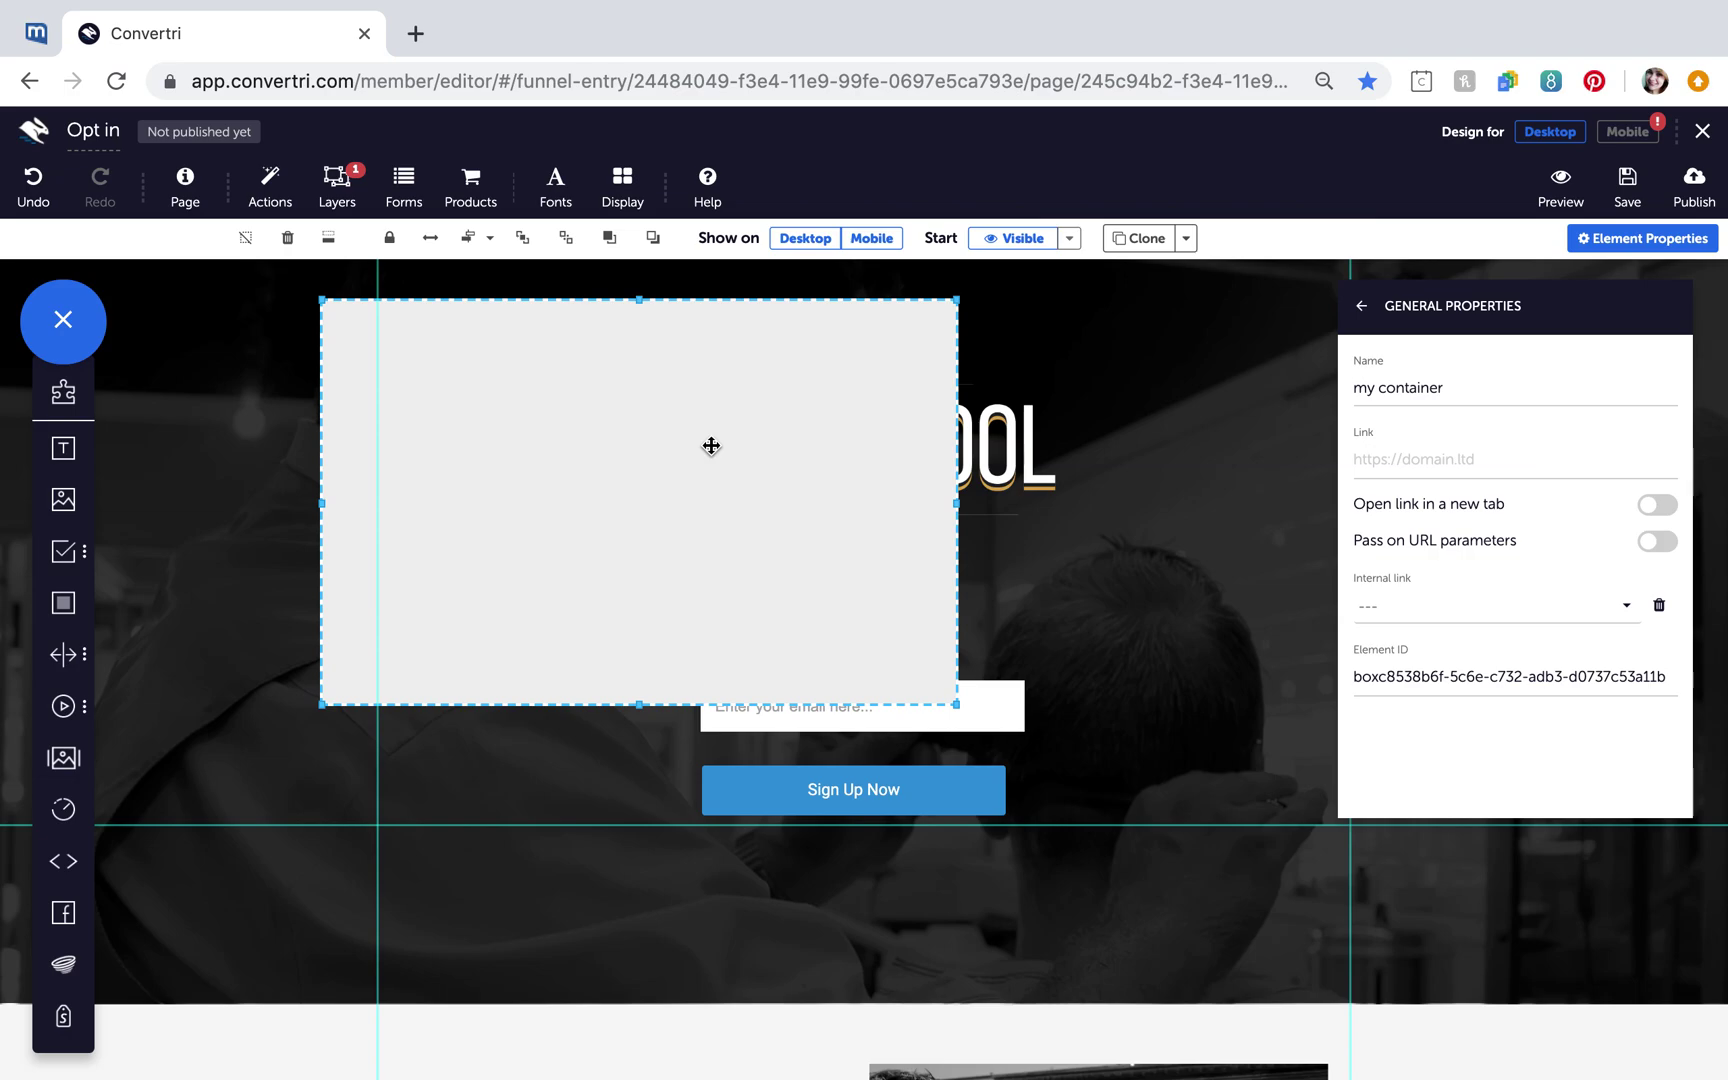
Step: Set my container's Start option to 'Start hidden including contents'
{"action": "left_click", "coordinate": [1073, 240]}
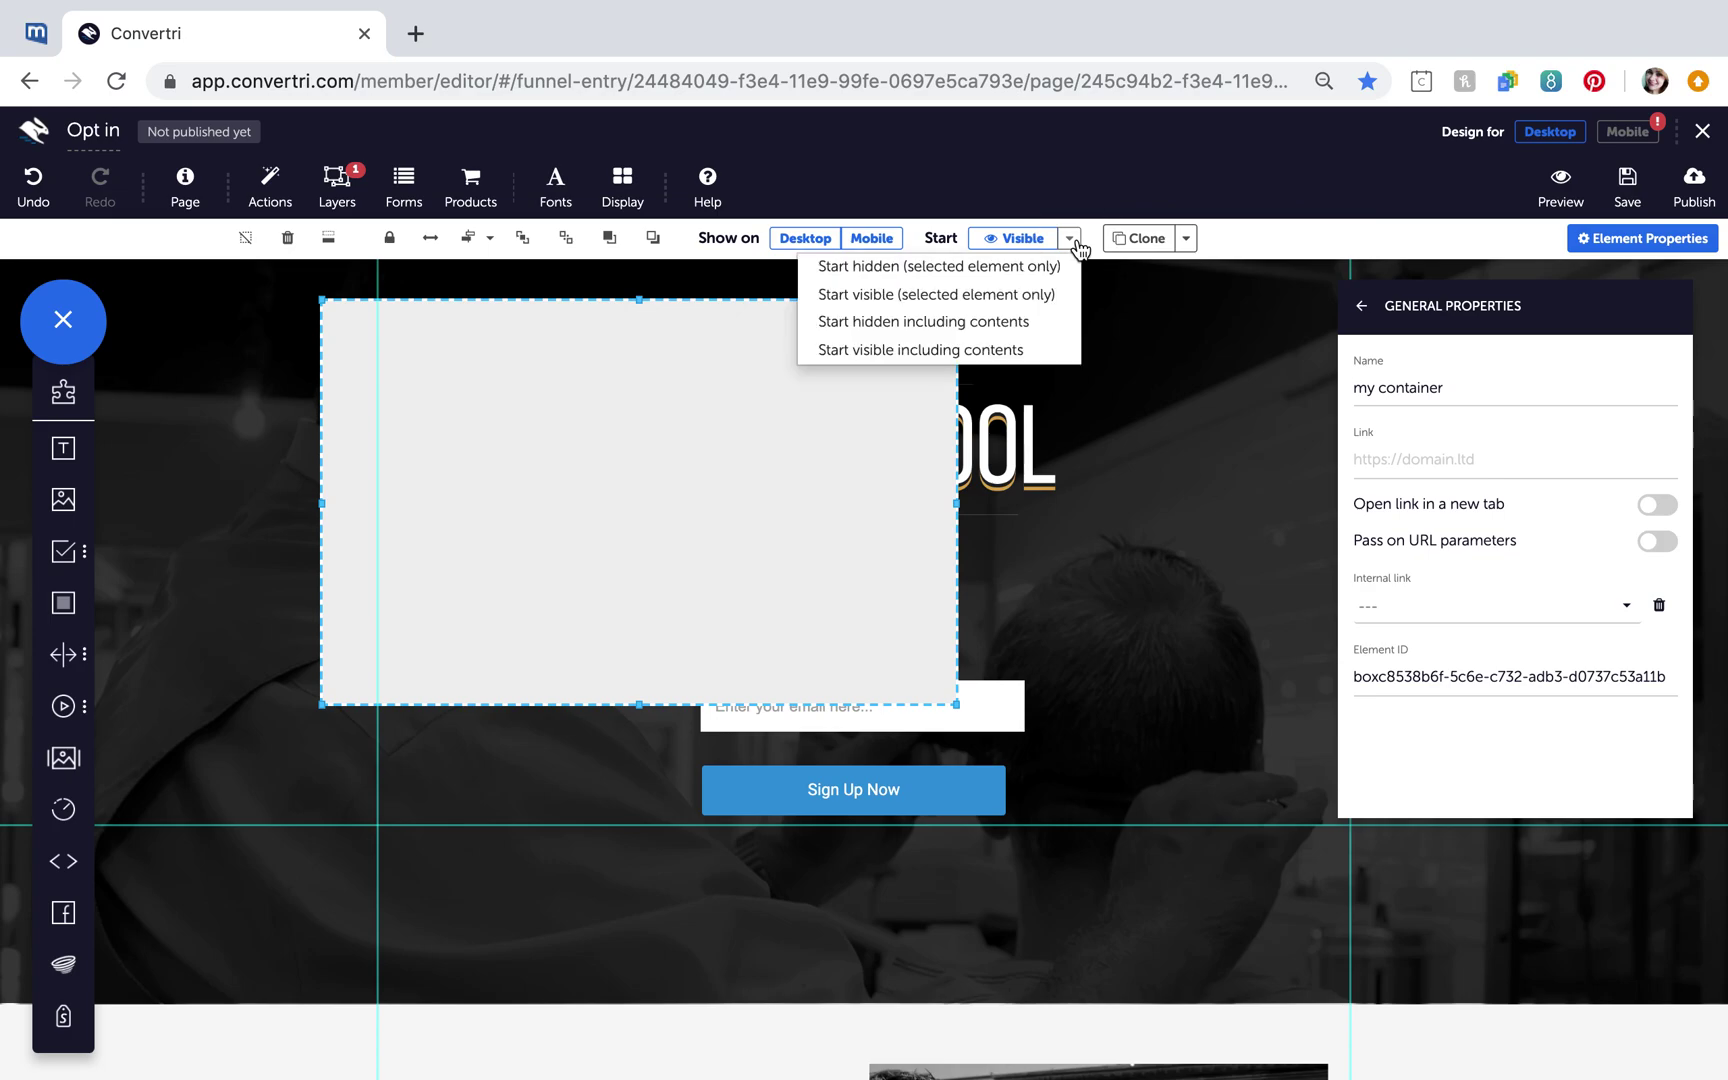
{"action": "left_click", "coordinate": [1005, 331]}
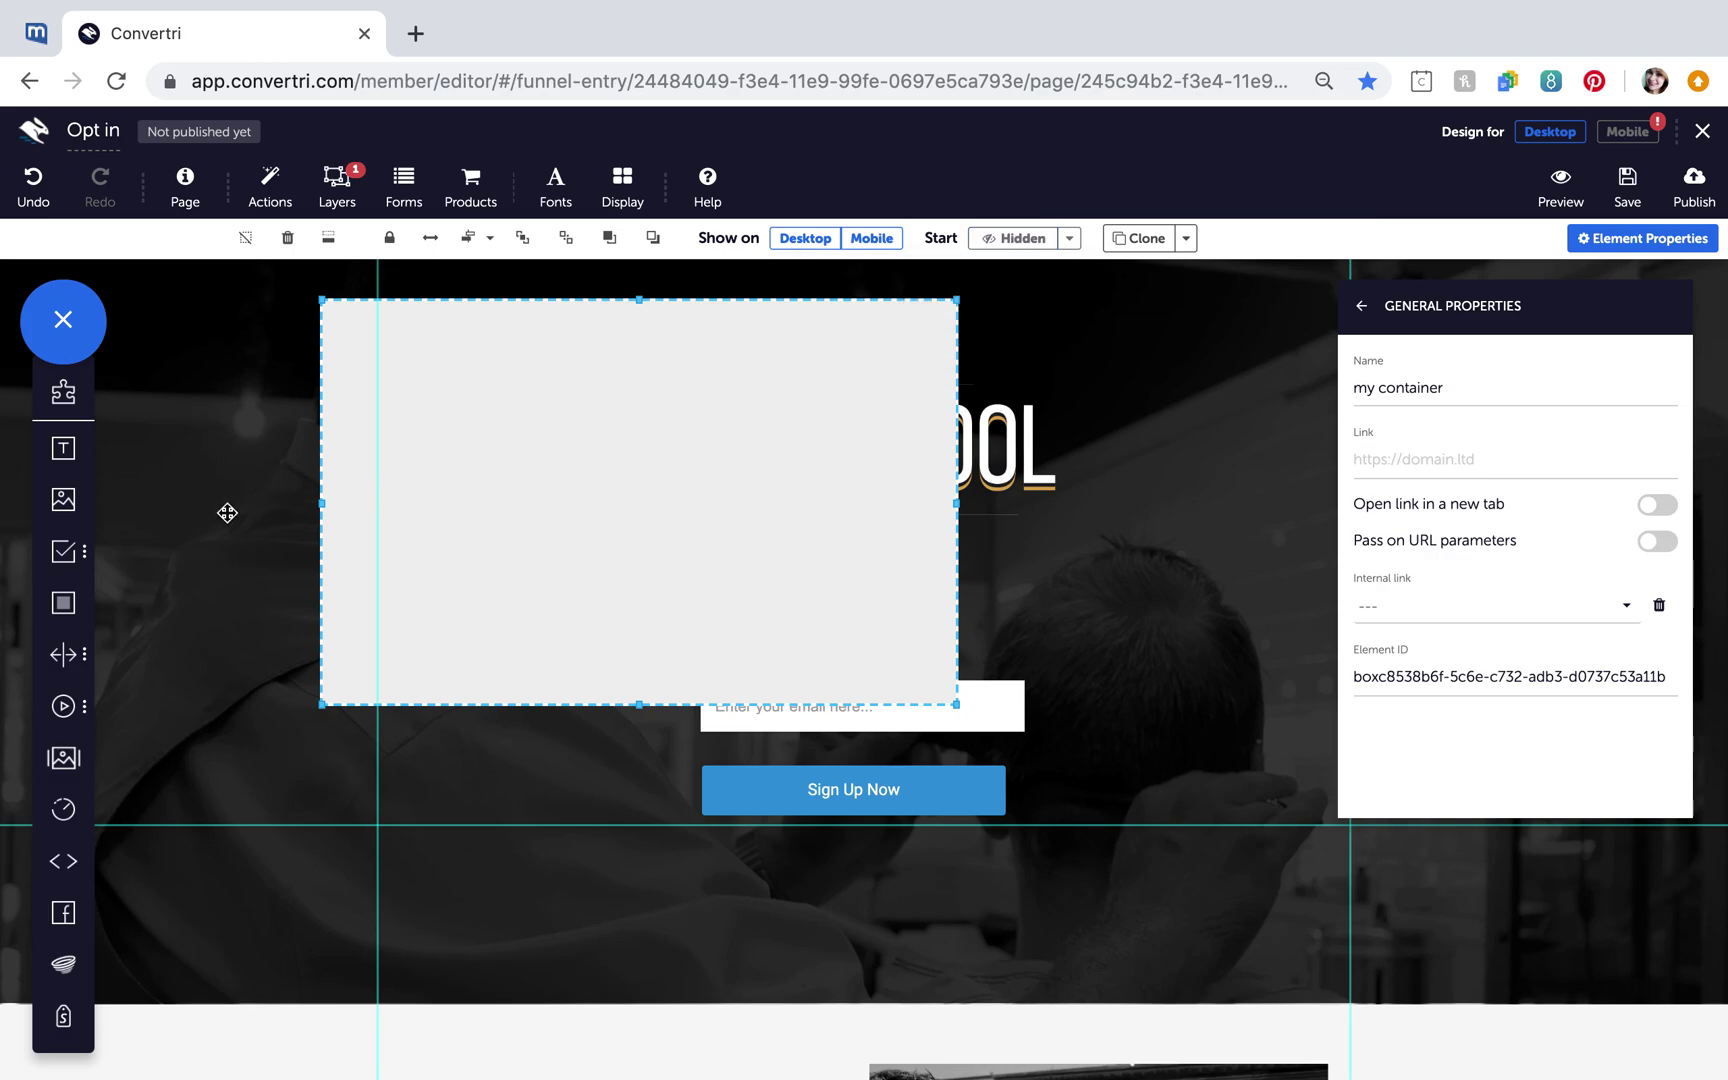
Step: Drag a First Name field and a narrowed Submit button into the container
{"action": "left_click", "coordinate": [62, 551]}
{"action": "mouse_move", "coordinate": [145, 597]}
{"action": "left_mouse_down"}
{"action": "mouse_move", "coordinate": [547, 371]}
{"action": "mouse_move", "coordinate": [603, 382]}
{"action": "mouse_move", "coordinate": [548, 413]}
{"action": "left_mouse_up"}
{"action": "left_click_drag", "start_coordinate": [195, 772], "coordinate": [618, 483]}
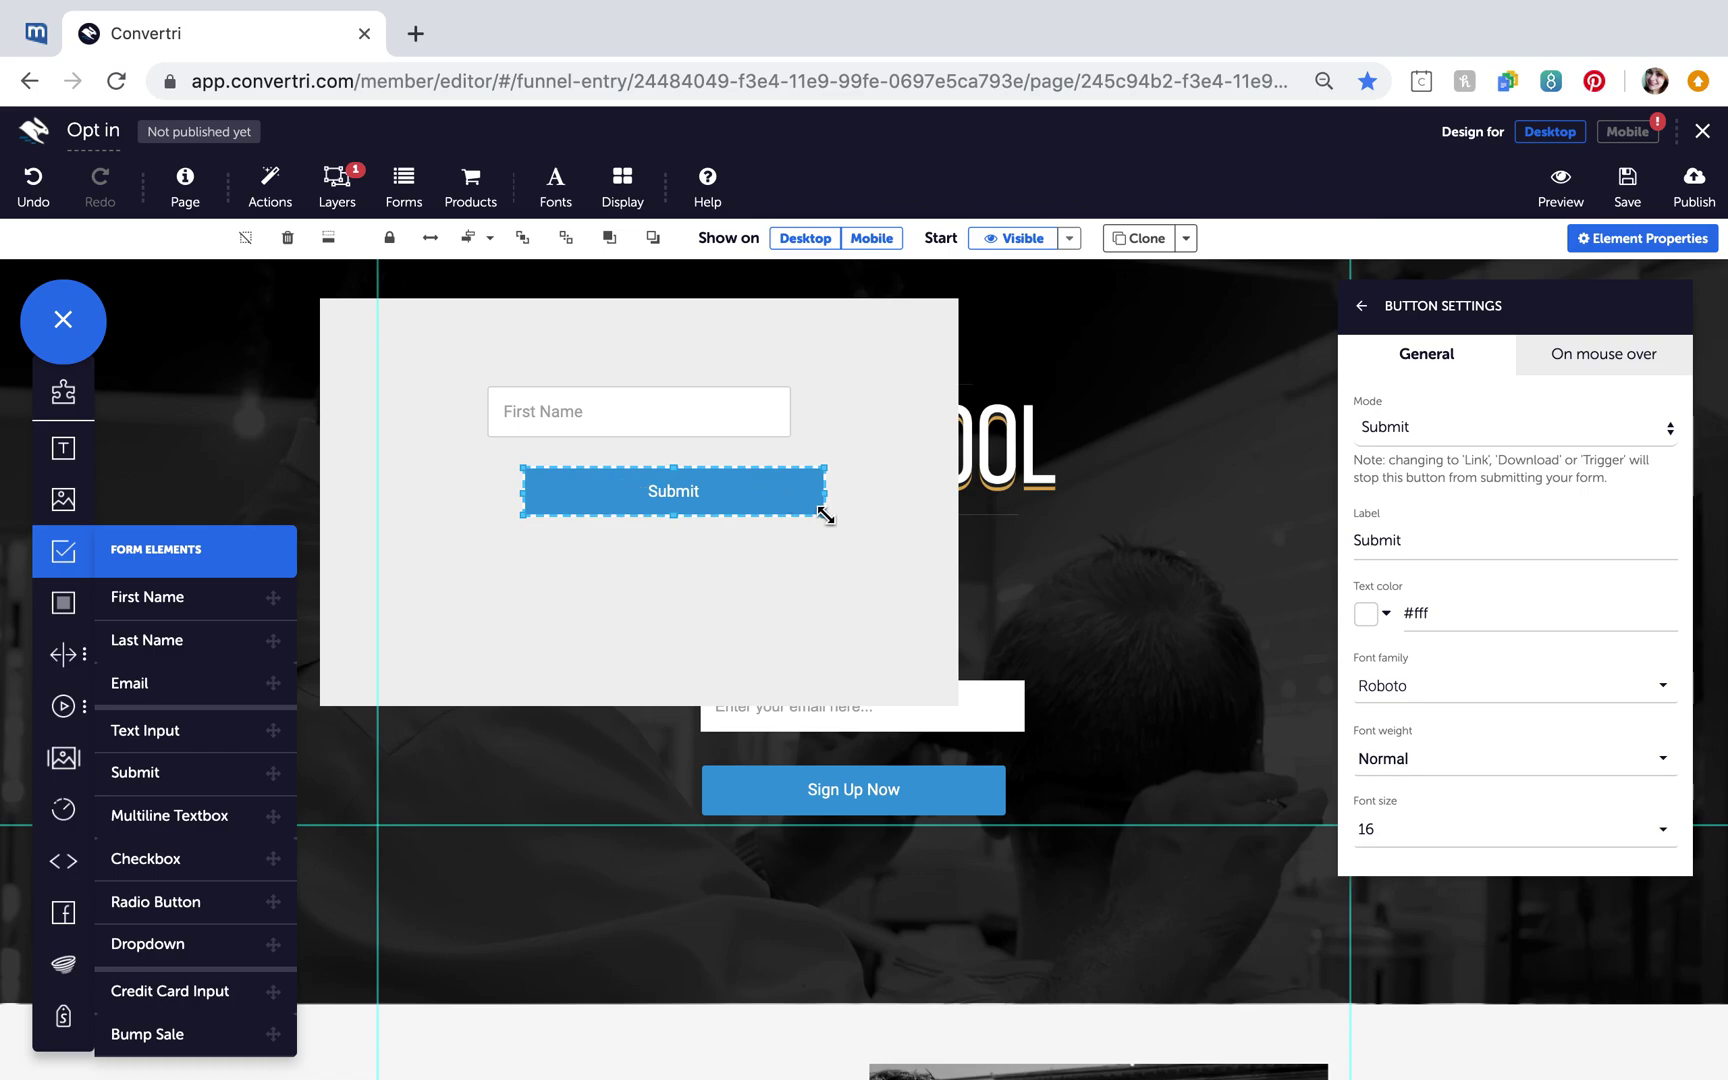
{"action": "mouse_move", "coordinate": [821, 513]}
{"action": "left_mouse_down"}
{"action": "mouse_move", "coordinate": [611, 497]}
{"action": "mouse_move", "coordinate": [643, 475]}
{"action": "left_mouse_up"}
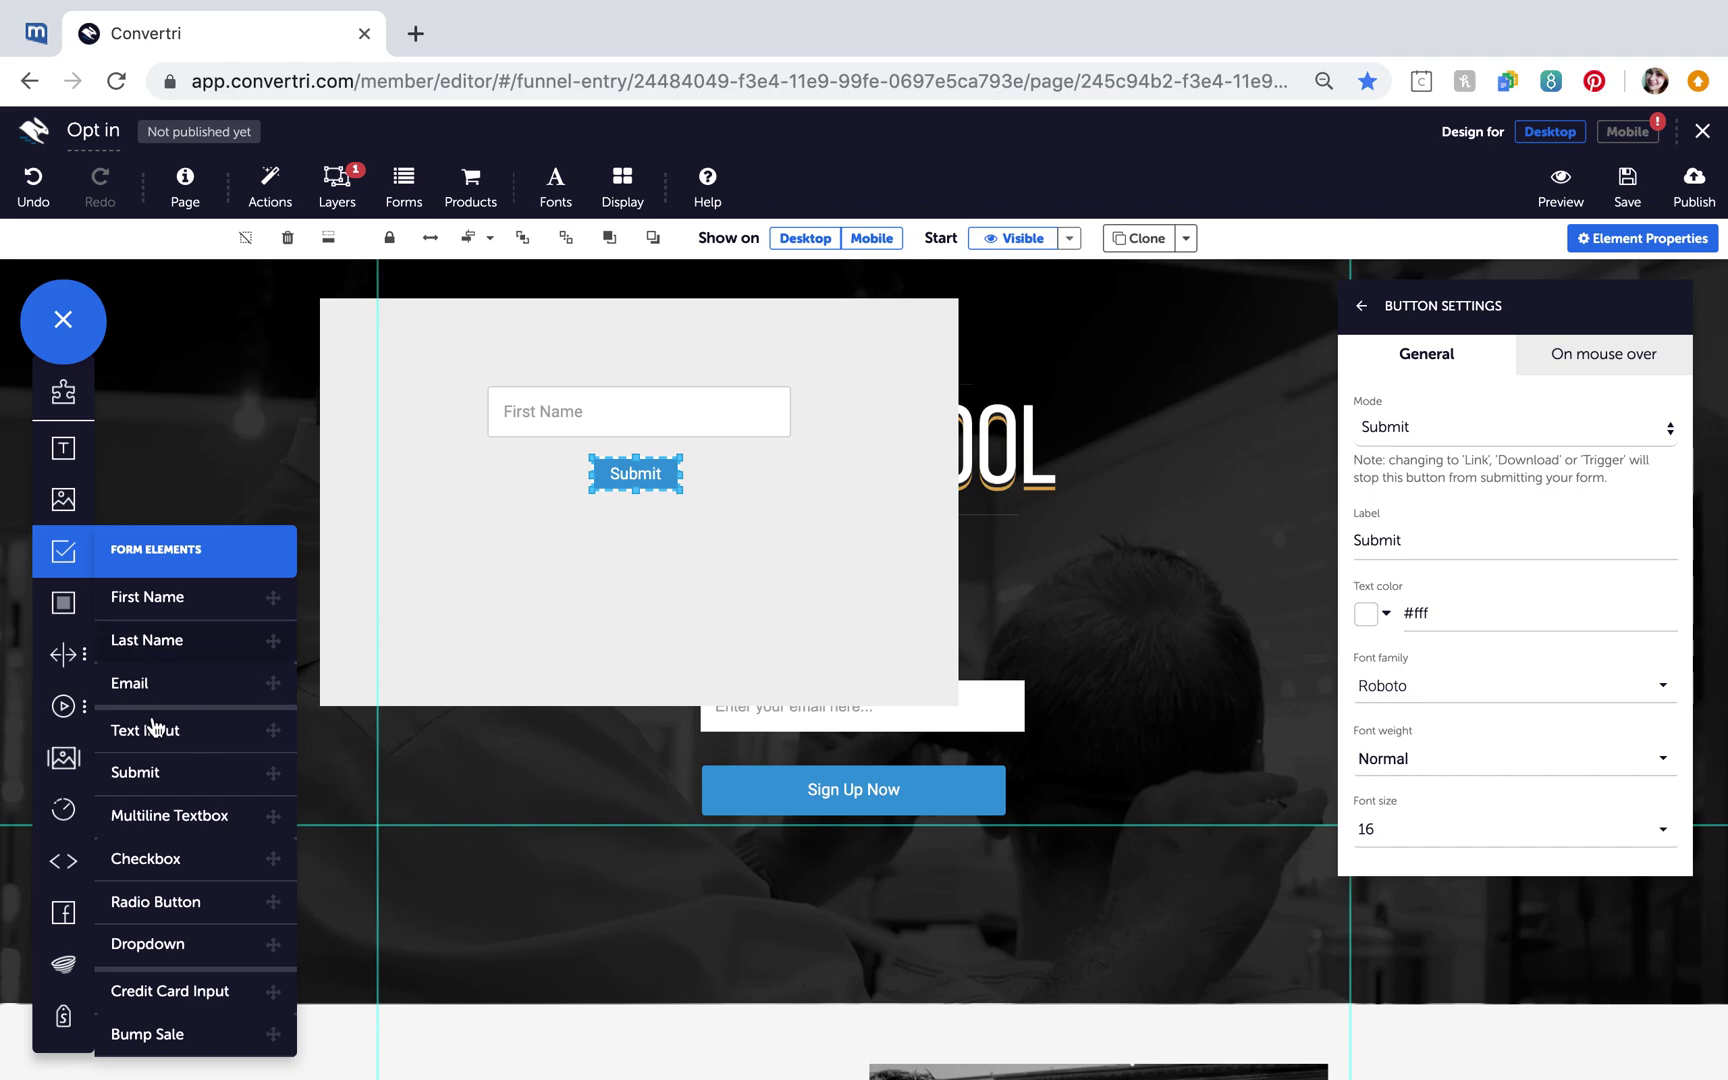
Step: Drop another Submit button in the container, shrink it, and place it right of First Name
{"action": "left_click_drag", "start_coordinate": [157, 758], "coordinate": [824, 448]}
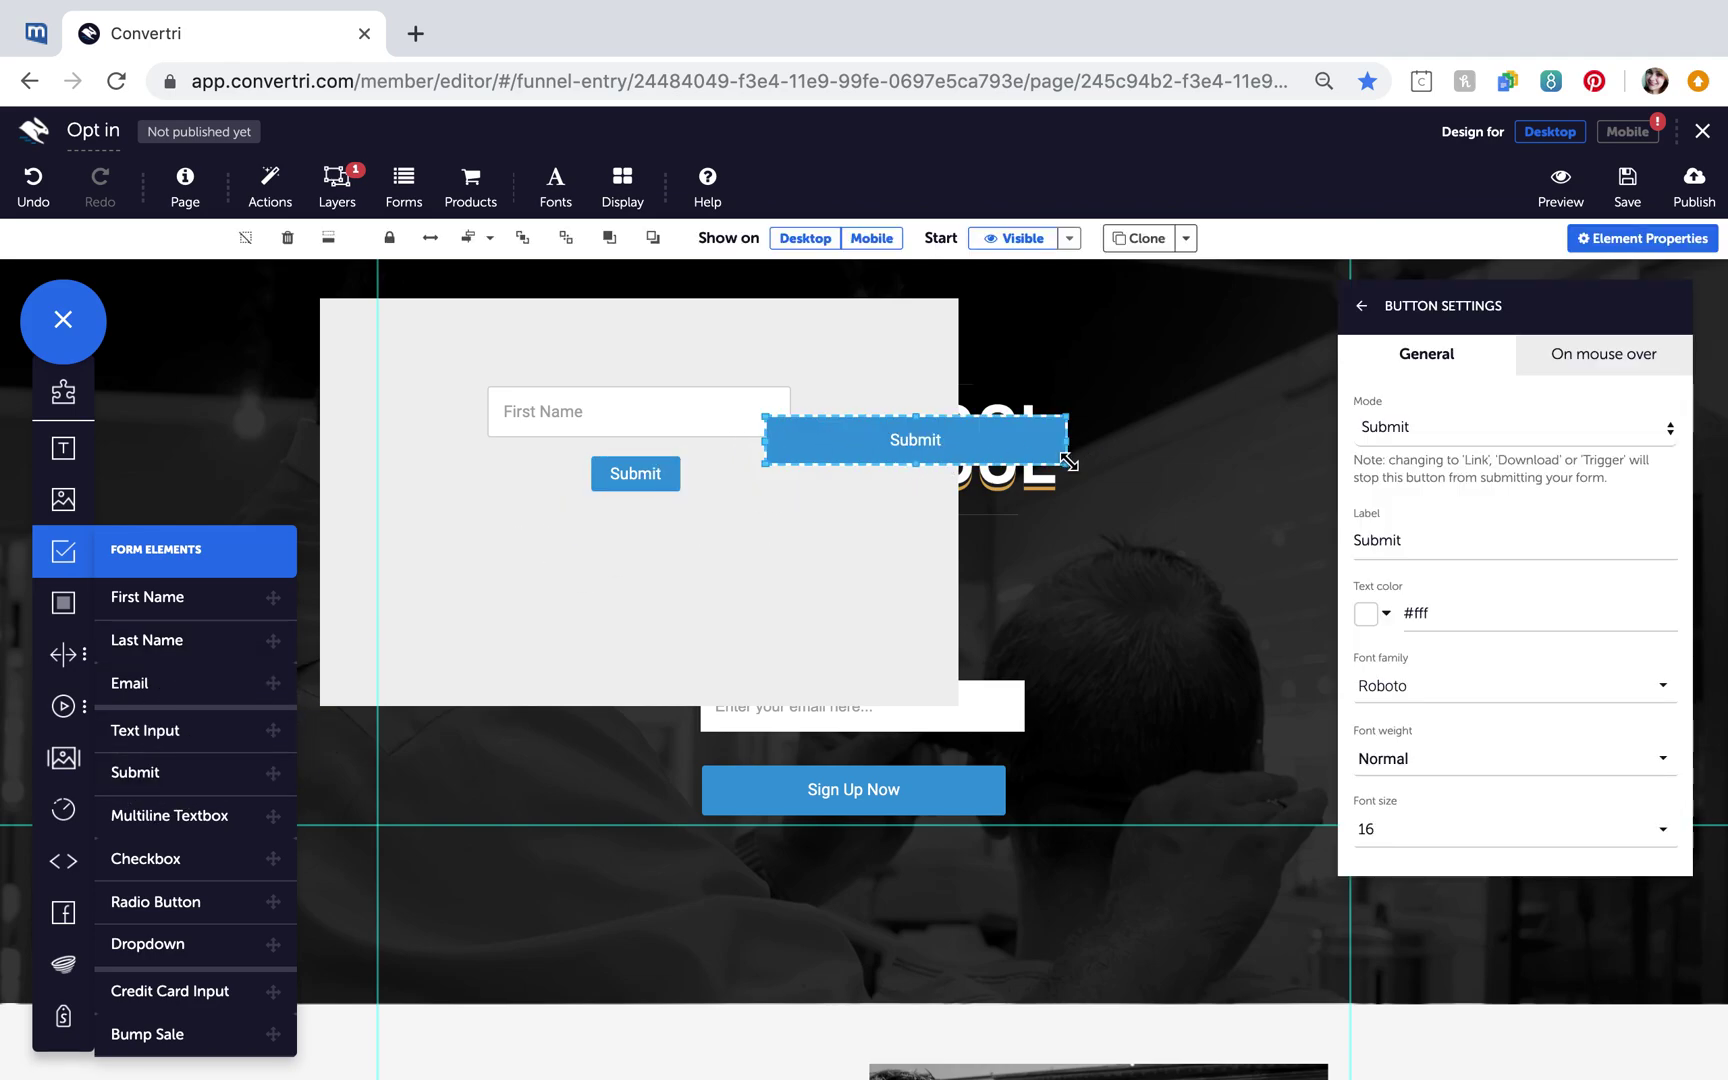
{"action": "left_click_drag", "start_coordinate": [1069, 461], "coordinate": [823, 451]}
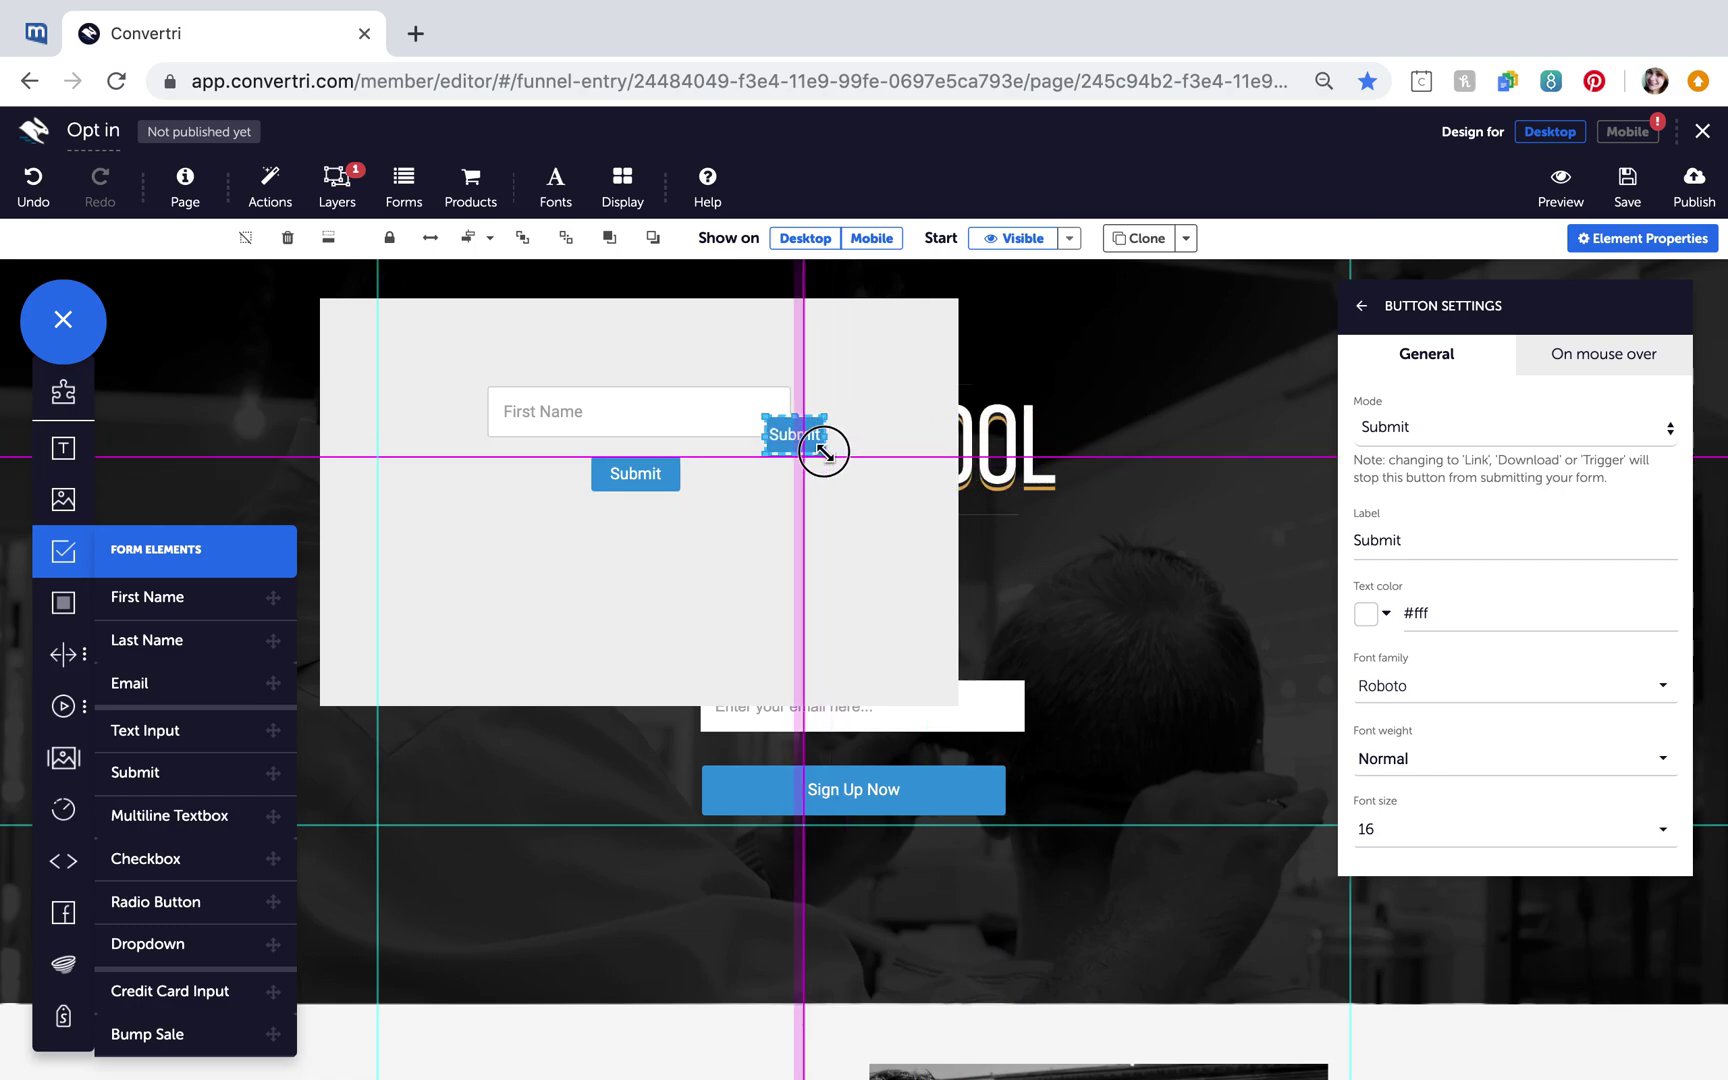
{"action": "left_click_drag", "start_coordinate": [798, 436], "coordinate": [859, 425]}
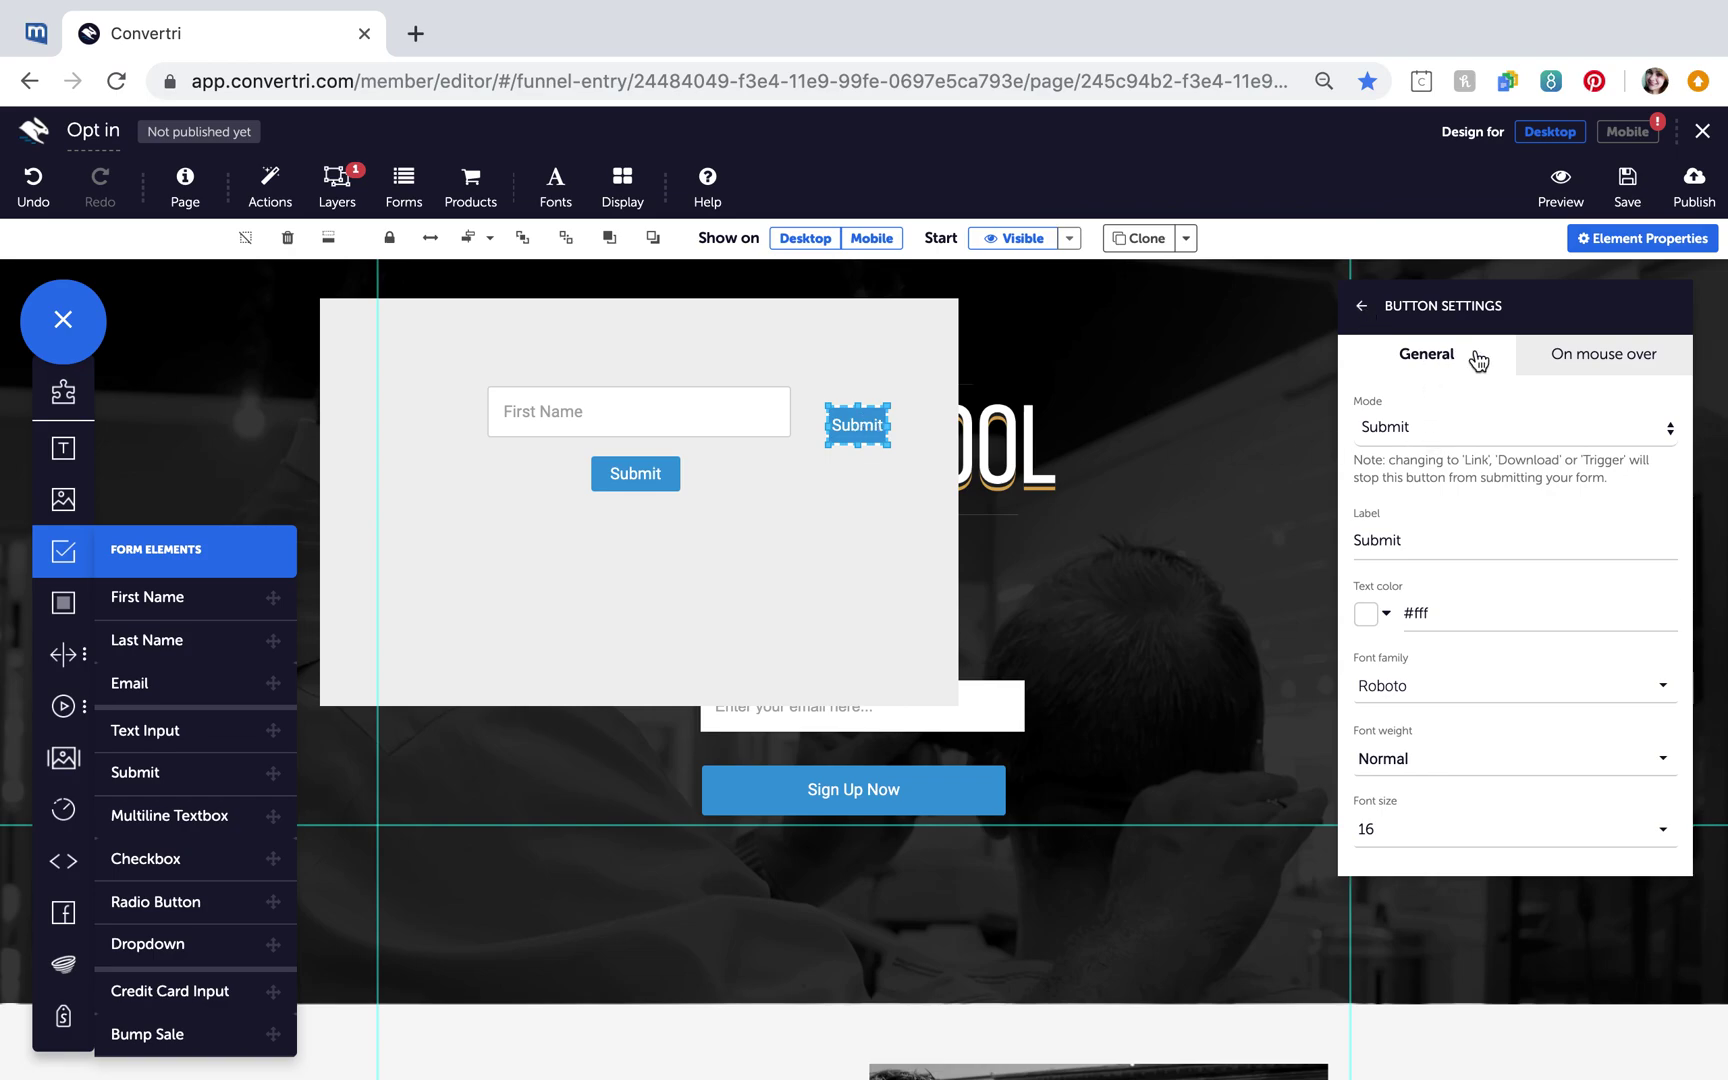
Step: Set the small button's Mode to Trigger and relabel it 'Close'
{"action": "left_click", "coordinate": [1485, 429]}
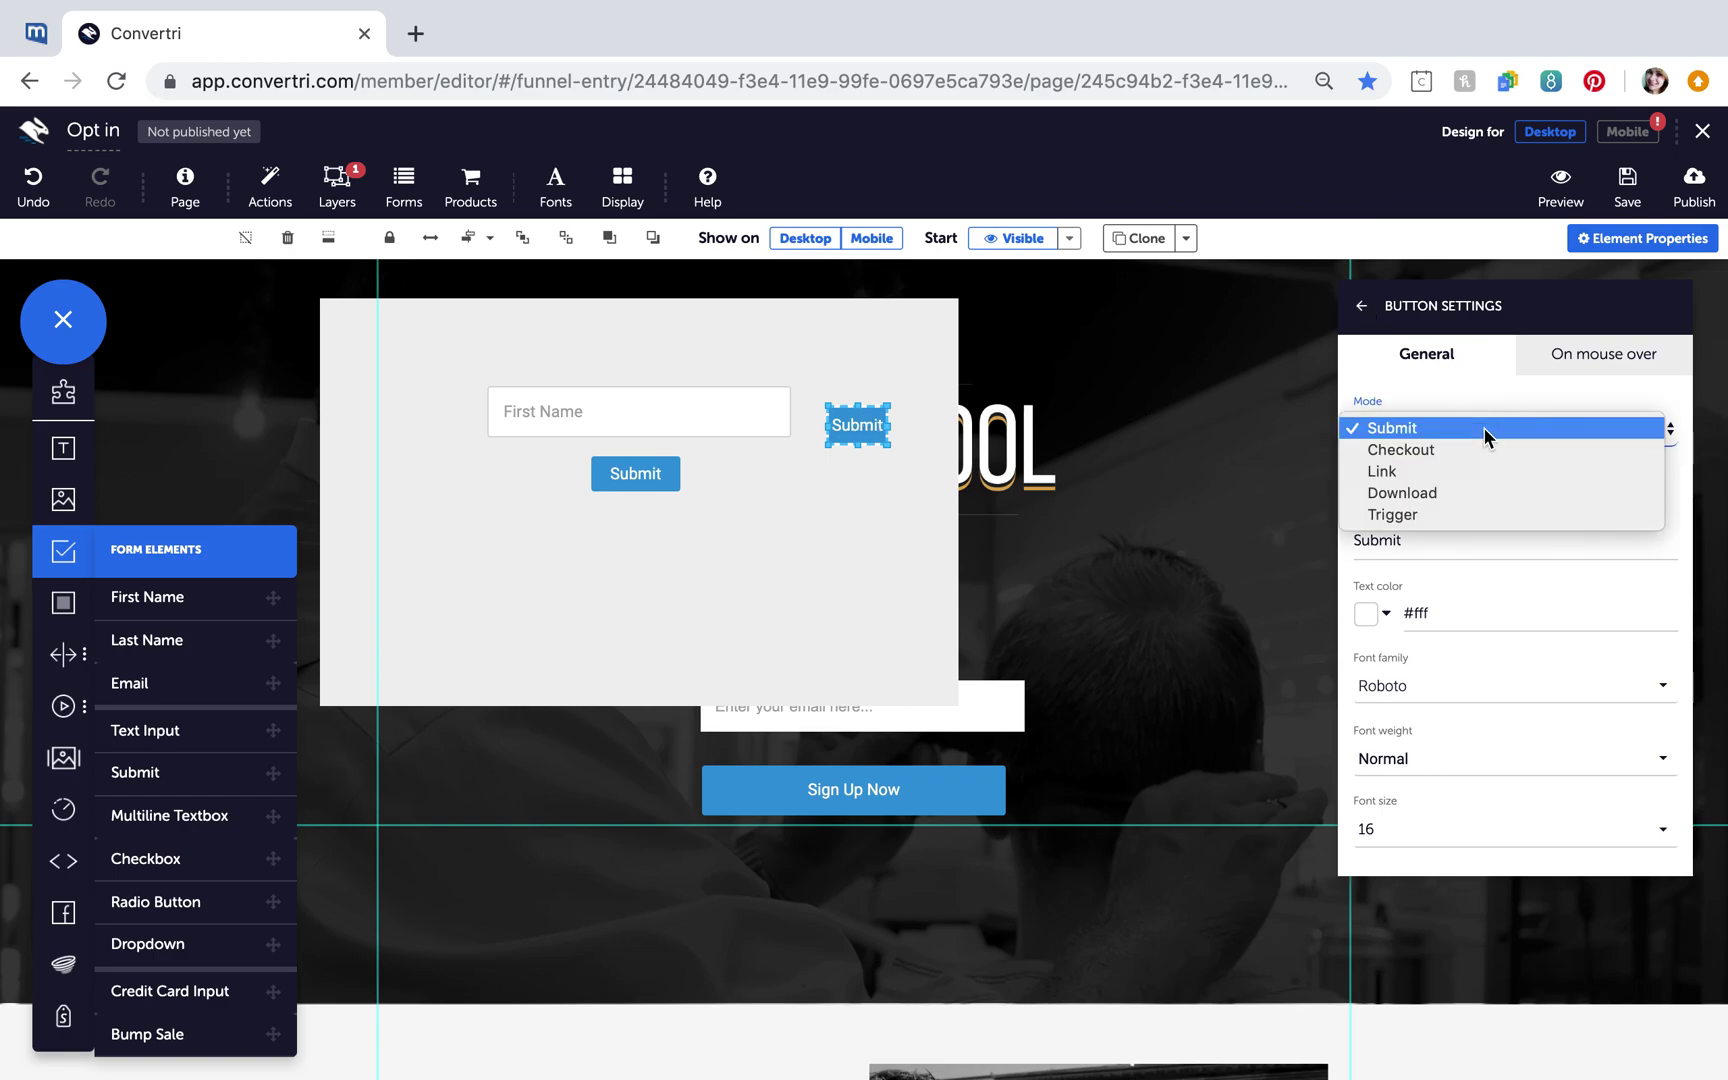
{"action": "left_click", "coordinate": [1447, 515]}
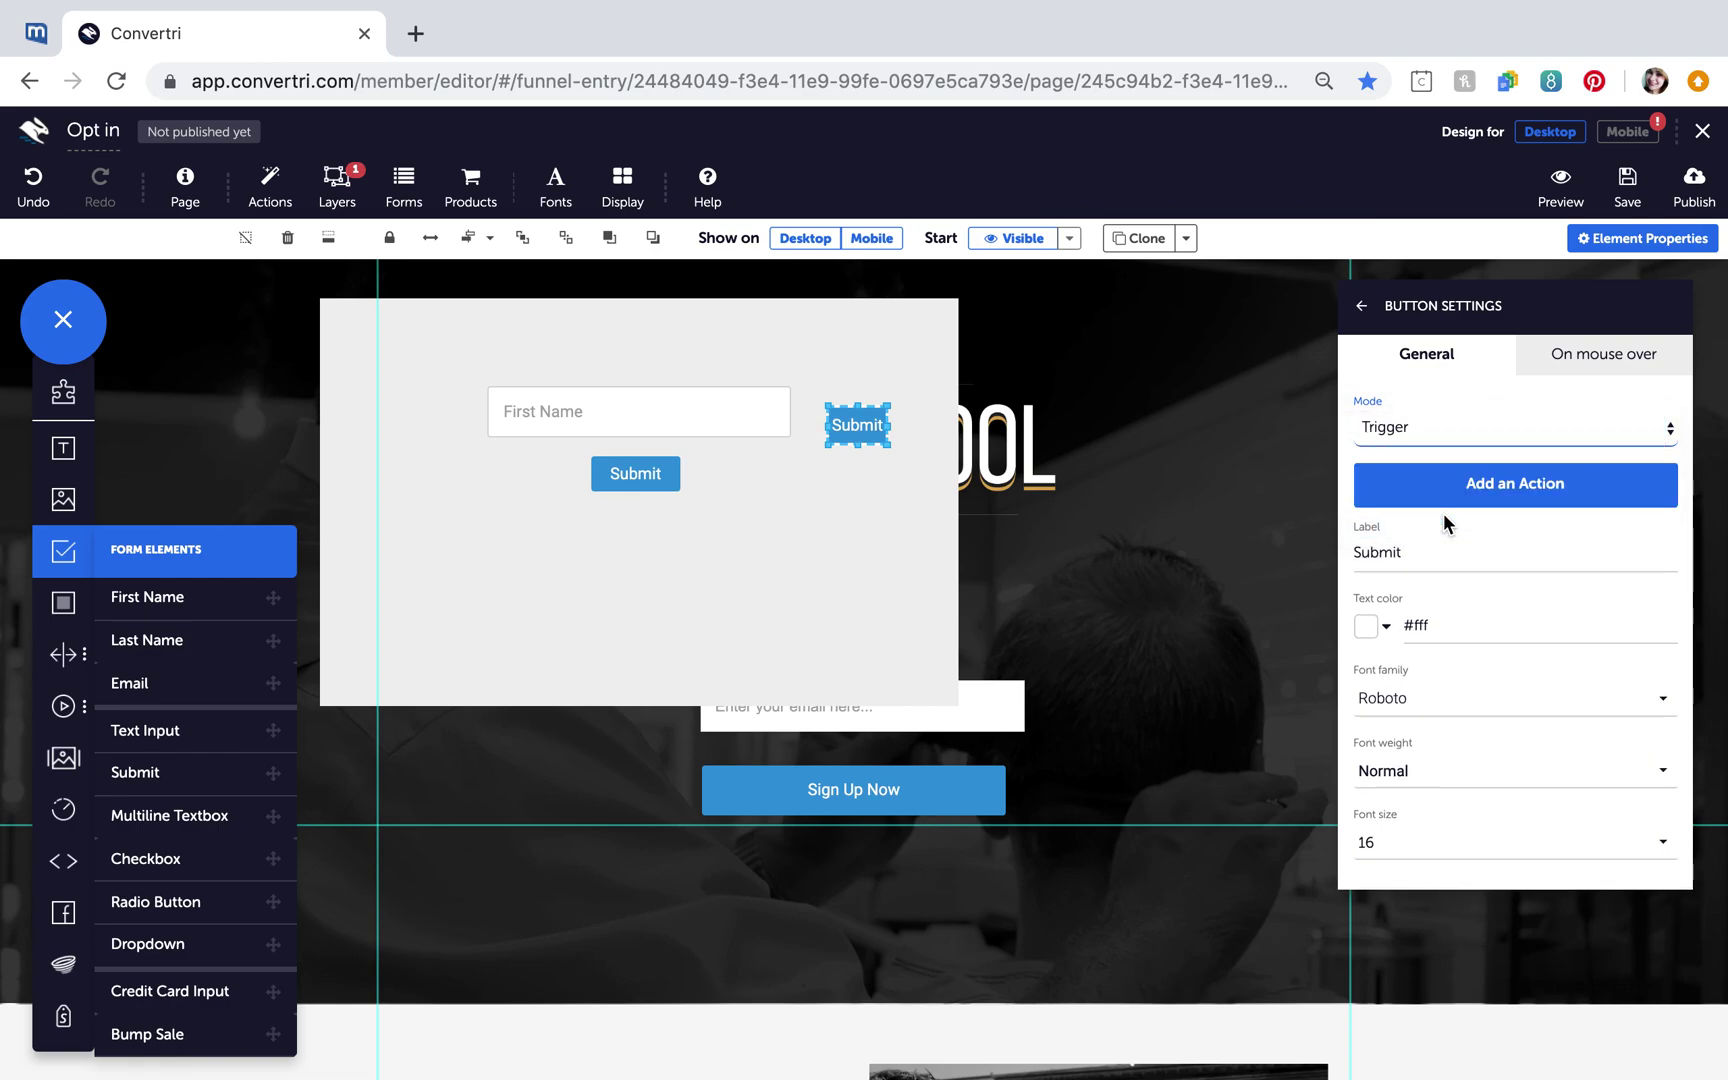
{"action": "double_click", "coordinate": [1393, 556]}
{"action": "type", "text": "Close"}
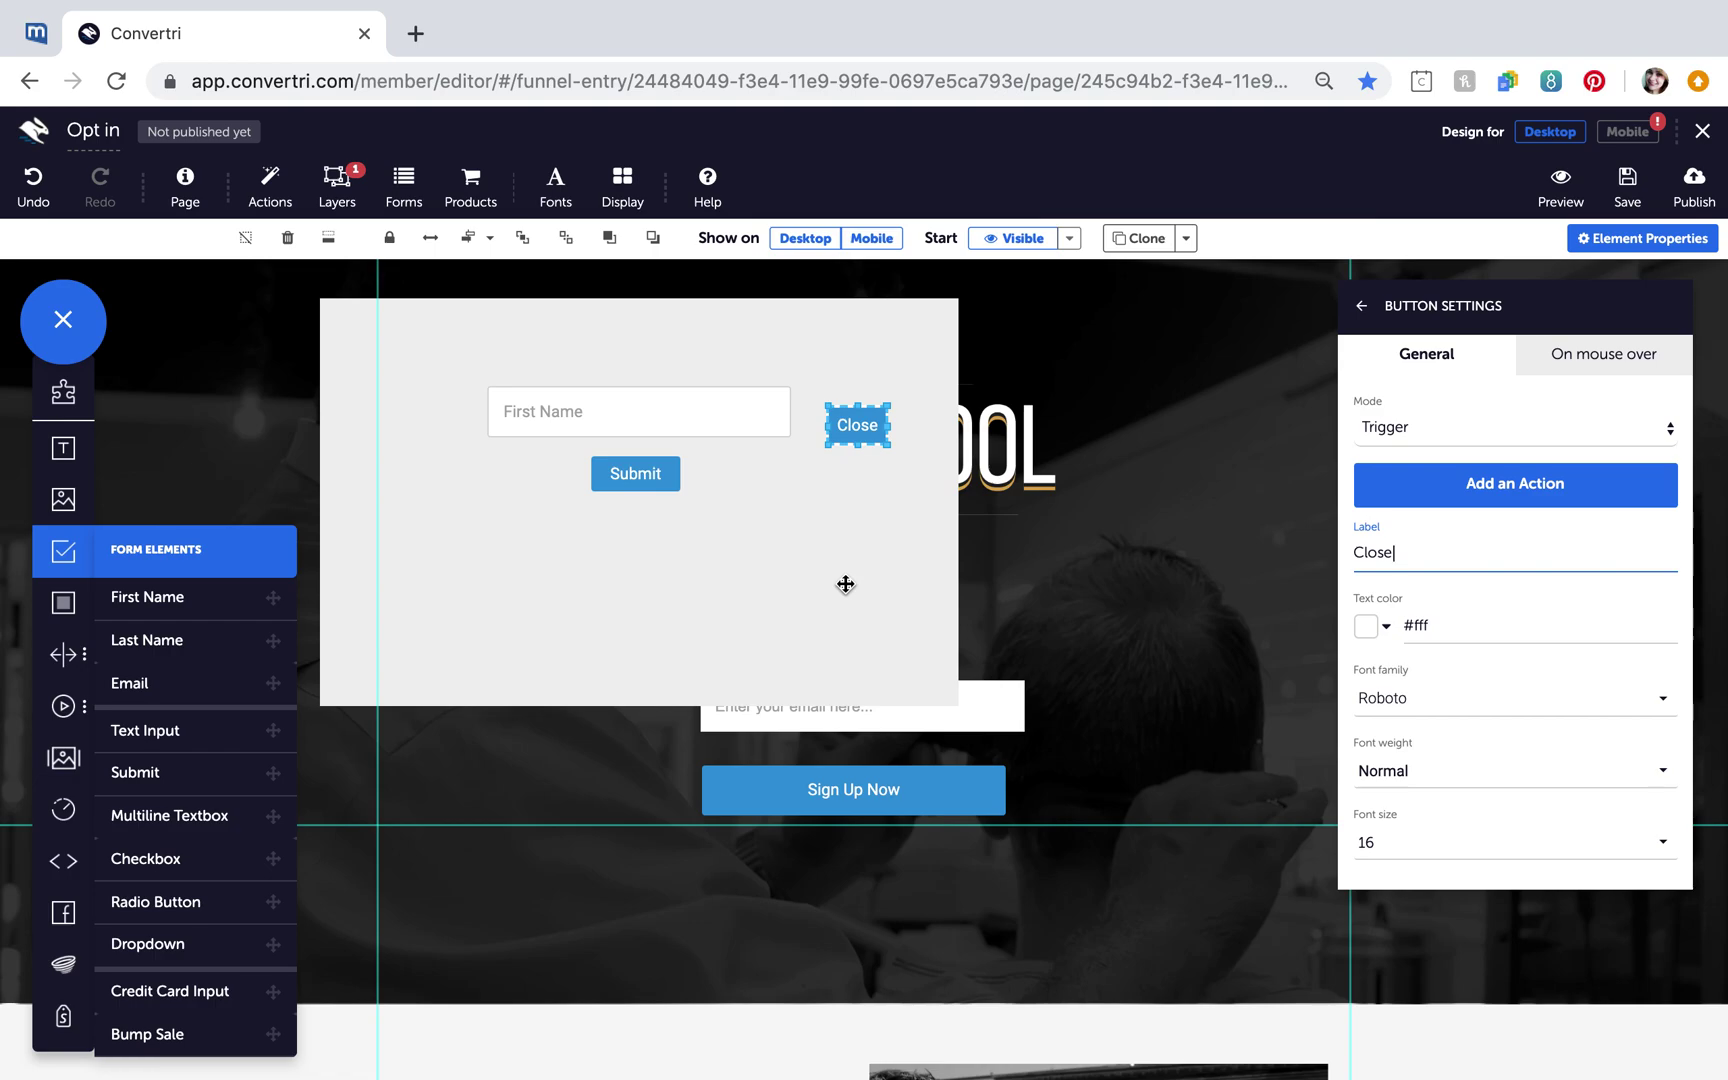
Step: Set the Close button's Start option to 'Start hidden (selected element only)'
{"action": "left_click", "coordinate": [1071, 239]}
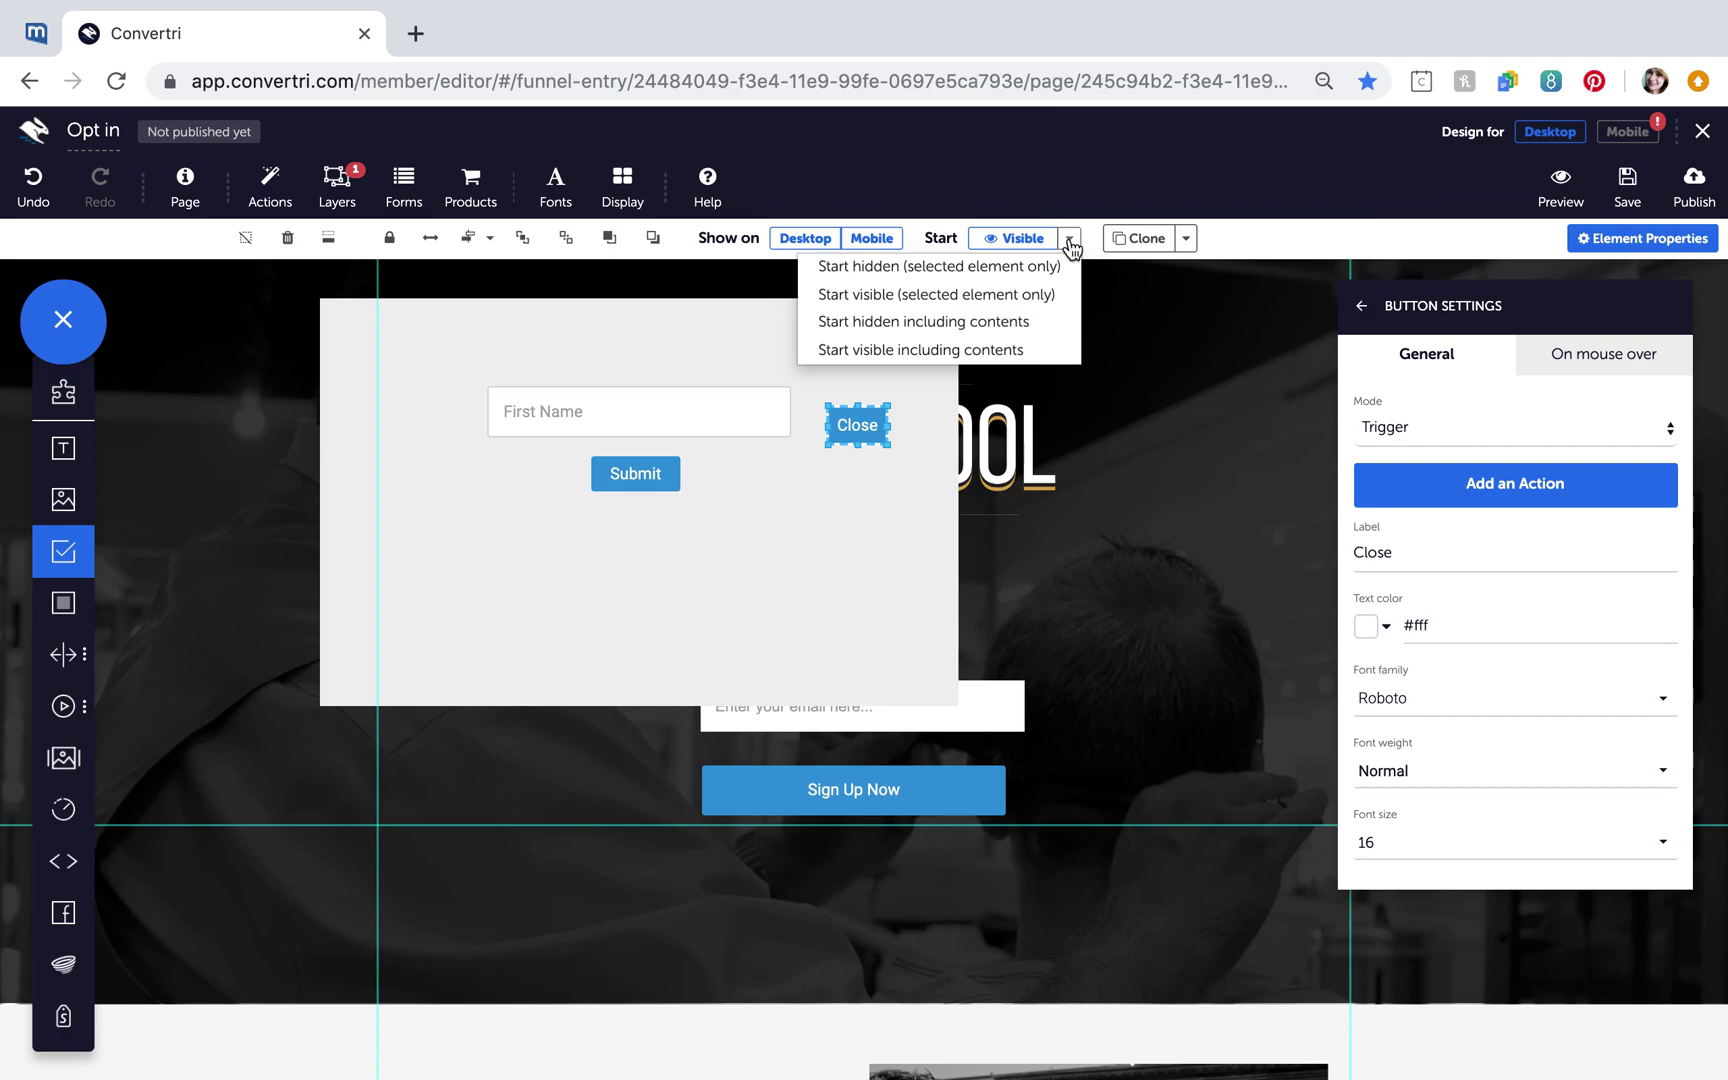
{"action": "left_click", "coordinate": [964, 269]}
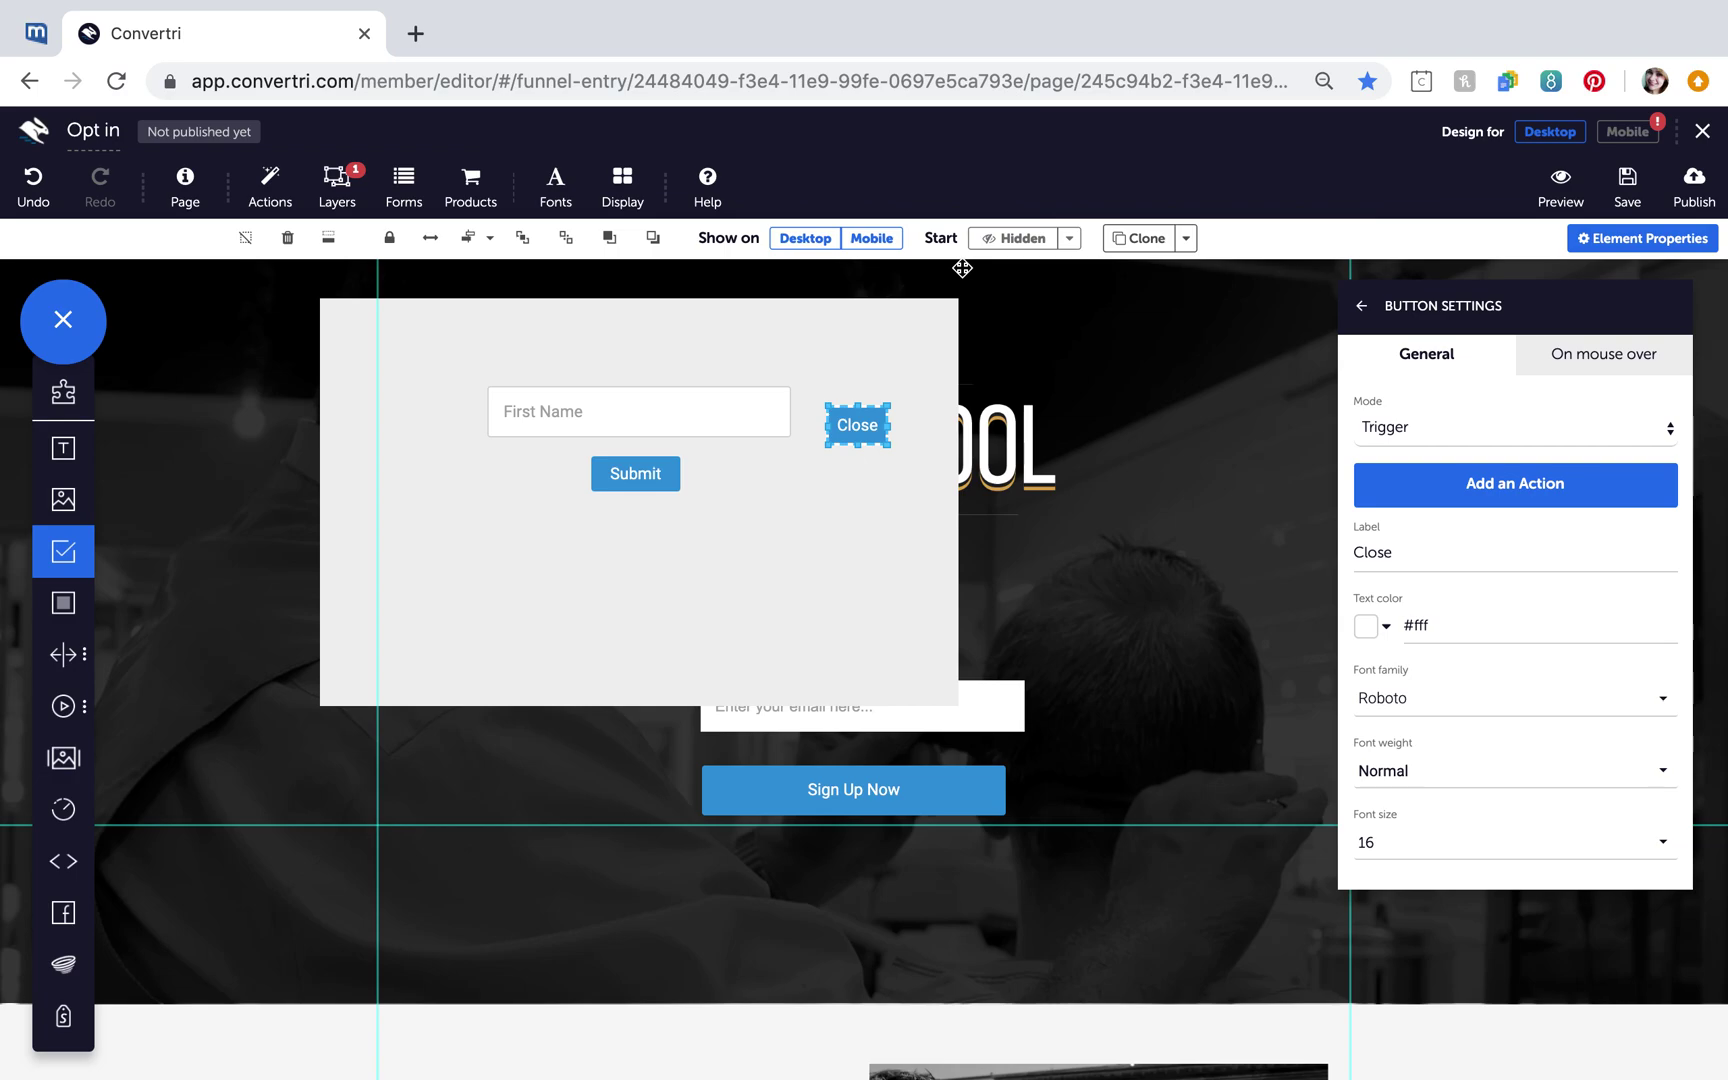
Step: Create a new On click event for the Close button
{"action": "left_click", "coordinate": [1402, 505]}
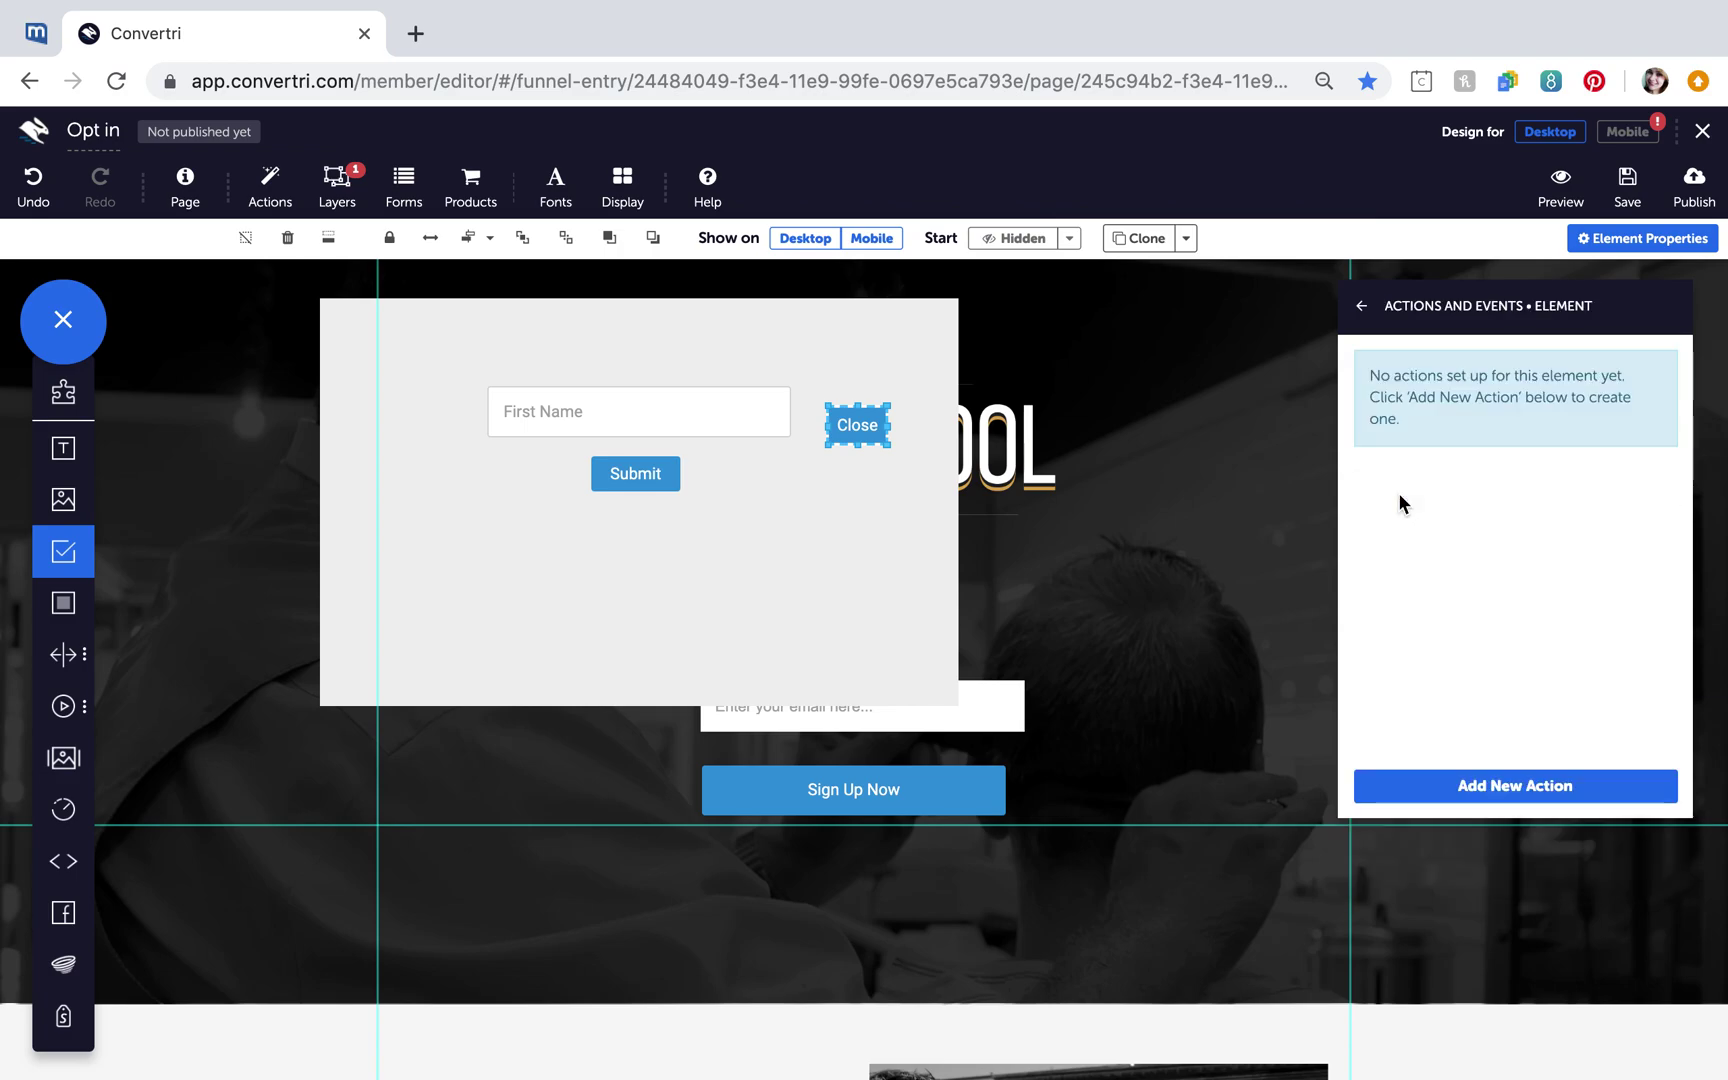
{"action": "left_click", "coordinate": [1547, 788]}
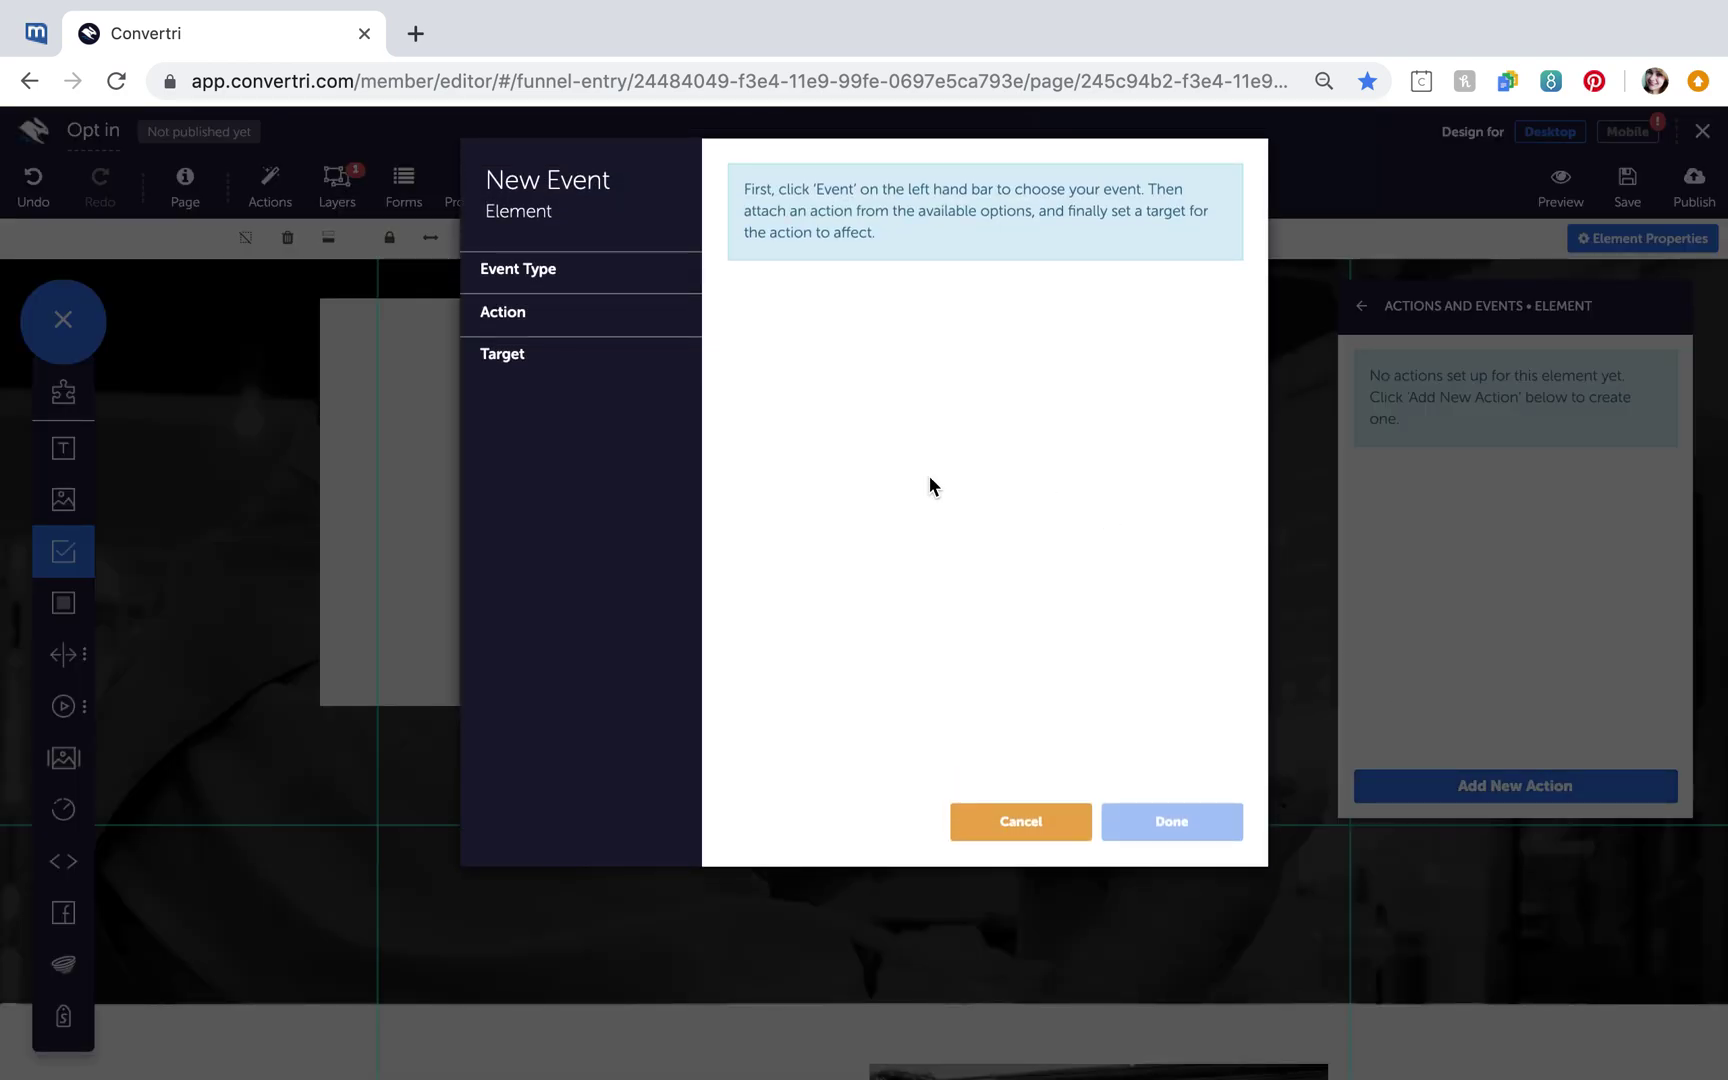
{"action": "left_click", "coordinate": [568, 276]}
{"action": "left_click", "coordinate": [549, 314]}
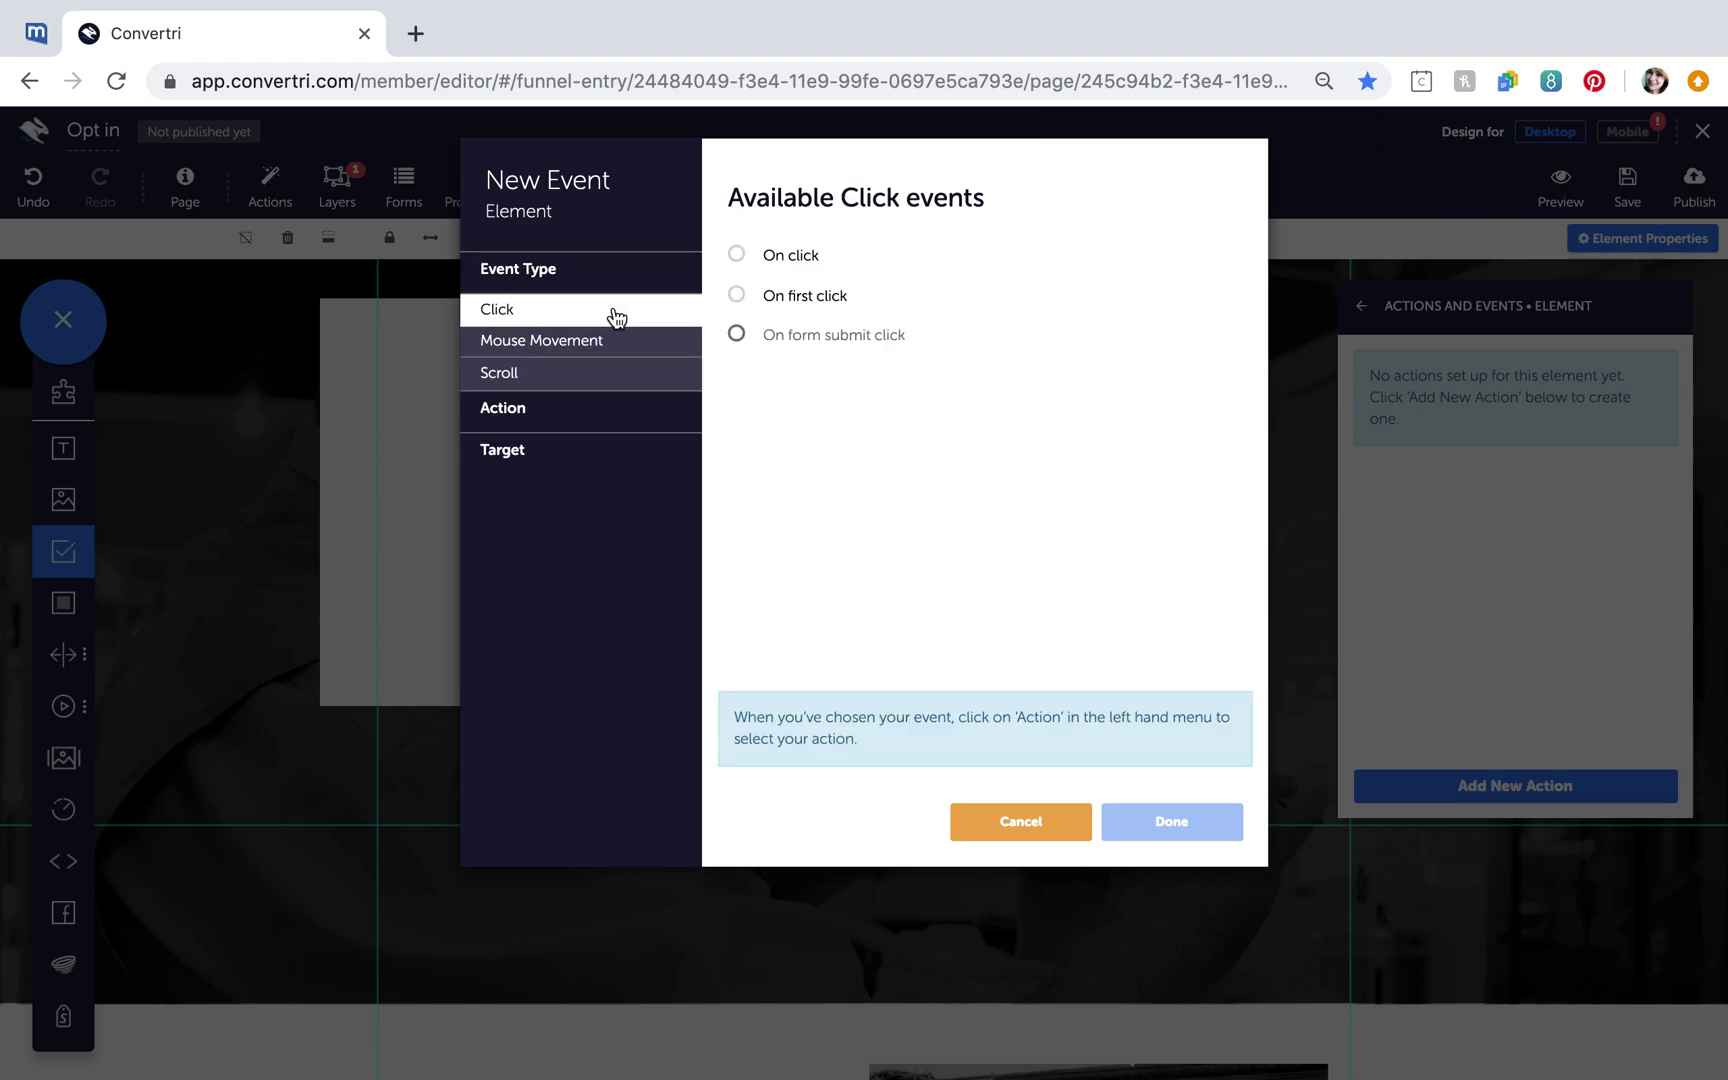
{"action": "left_click", "coordinate": [794, 264]}
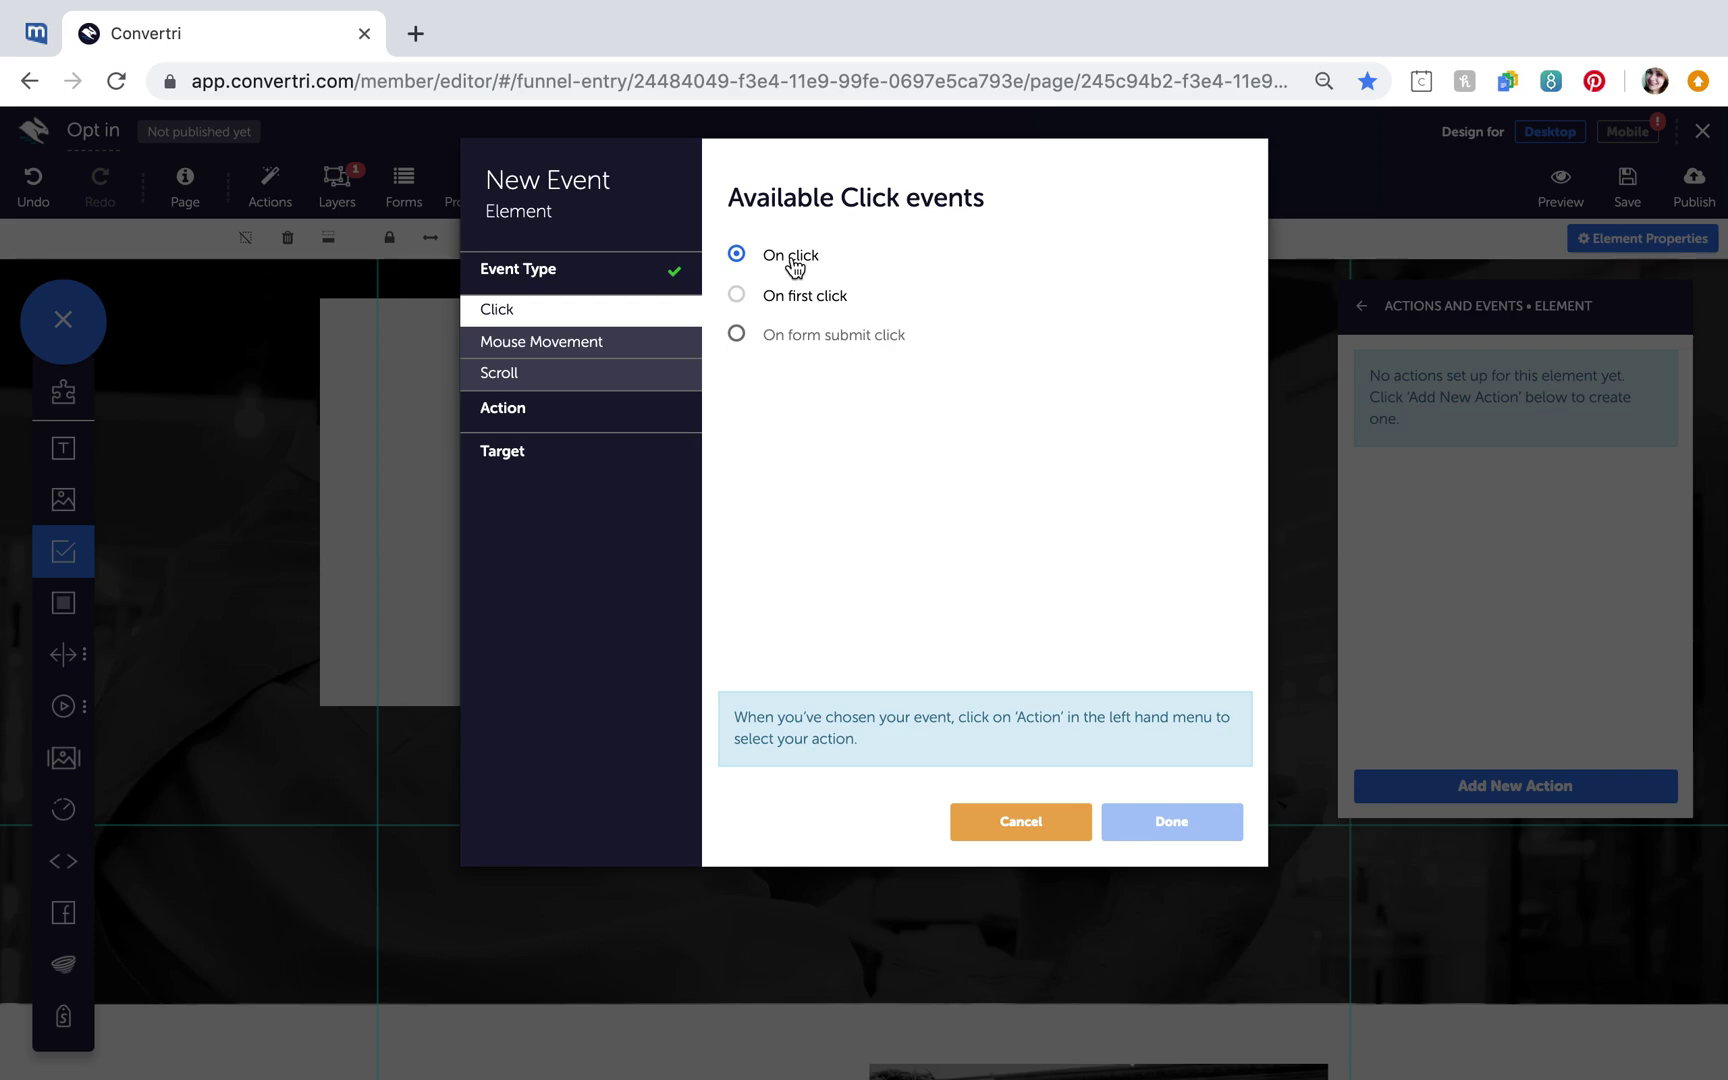
Step: Set the event action to Hide > Fade out target on my container and confirm
{"action": "left_click", "coordinate": [551, 409]}
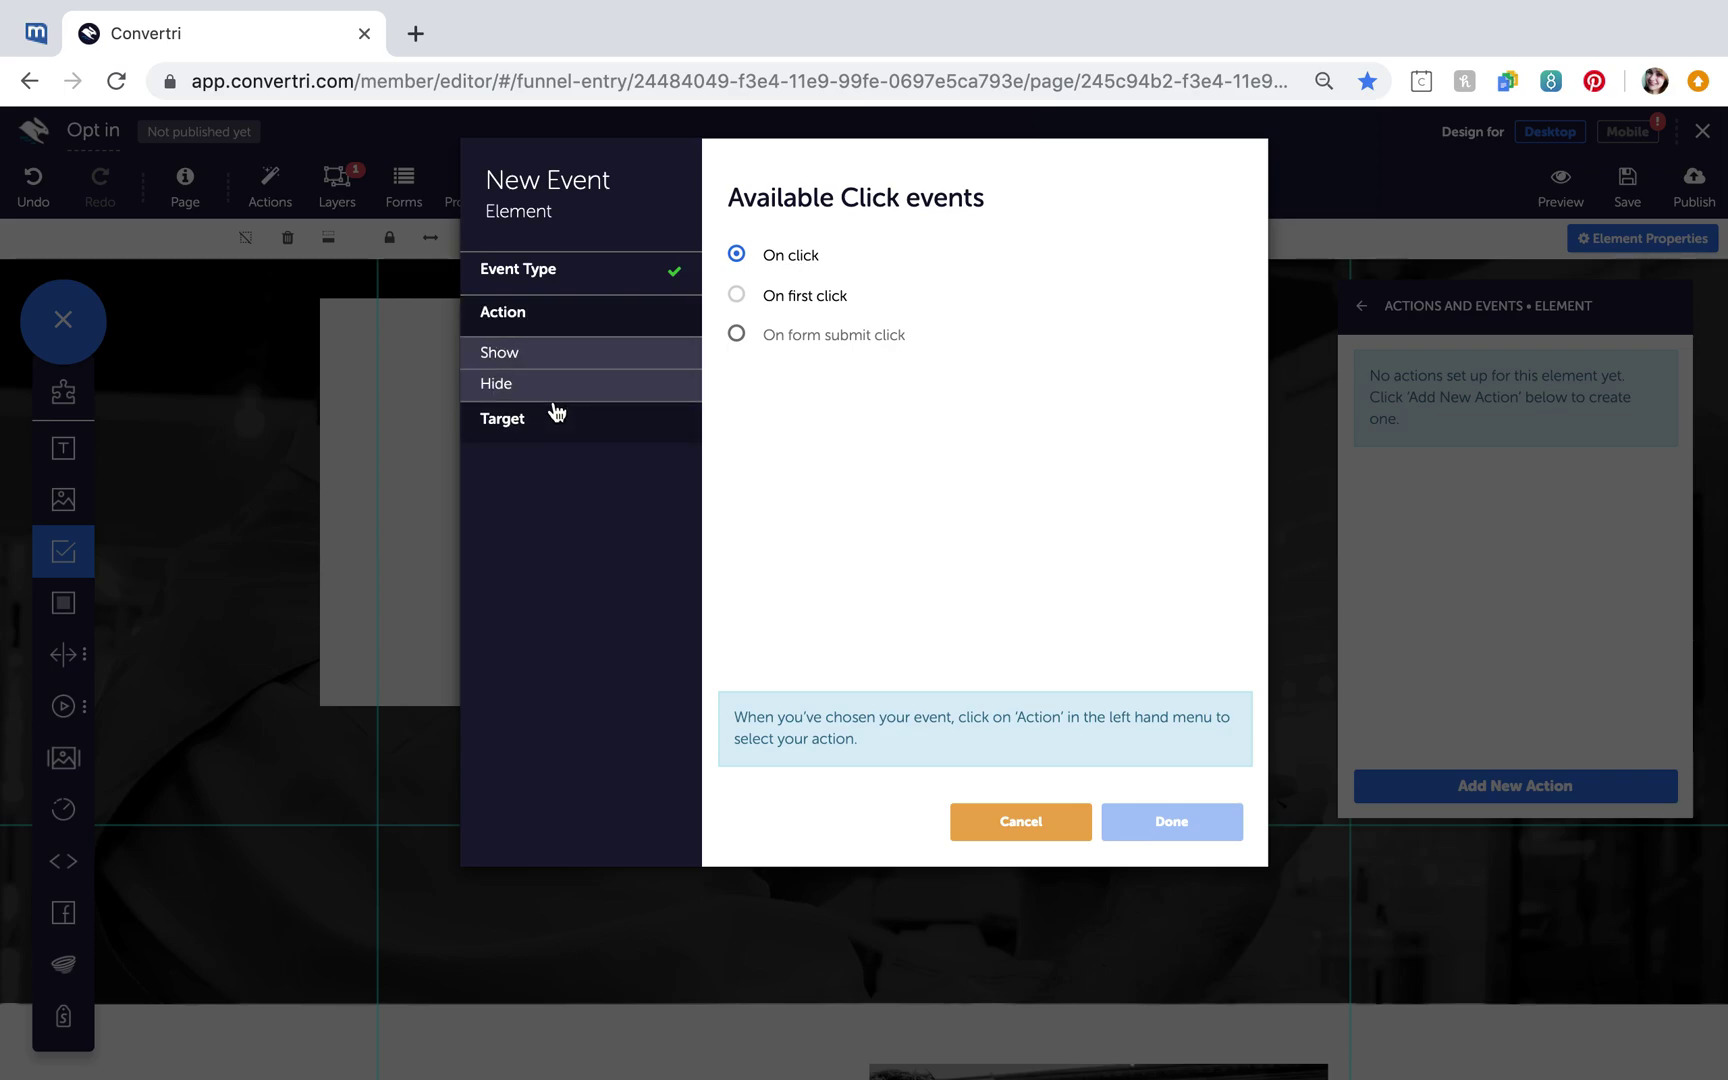
{"action": "left_click", "coordinate": [538, 388]}
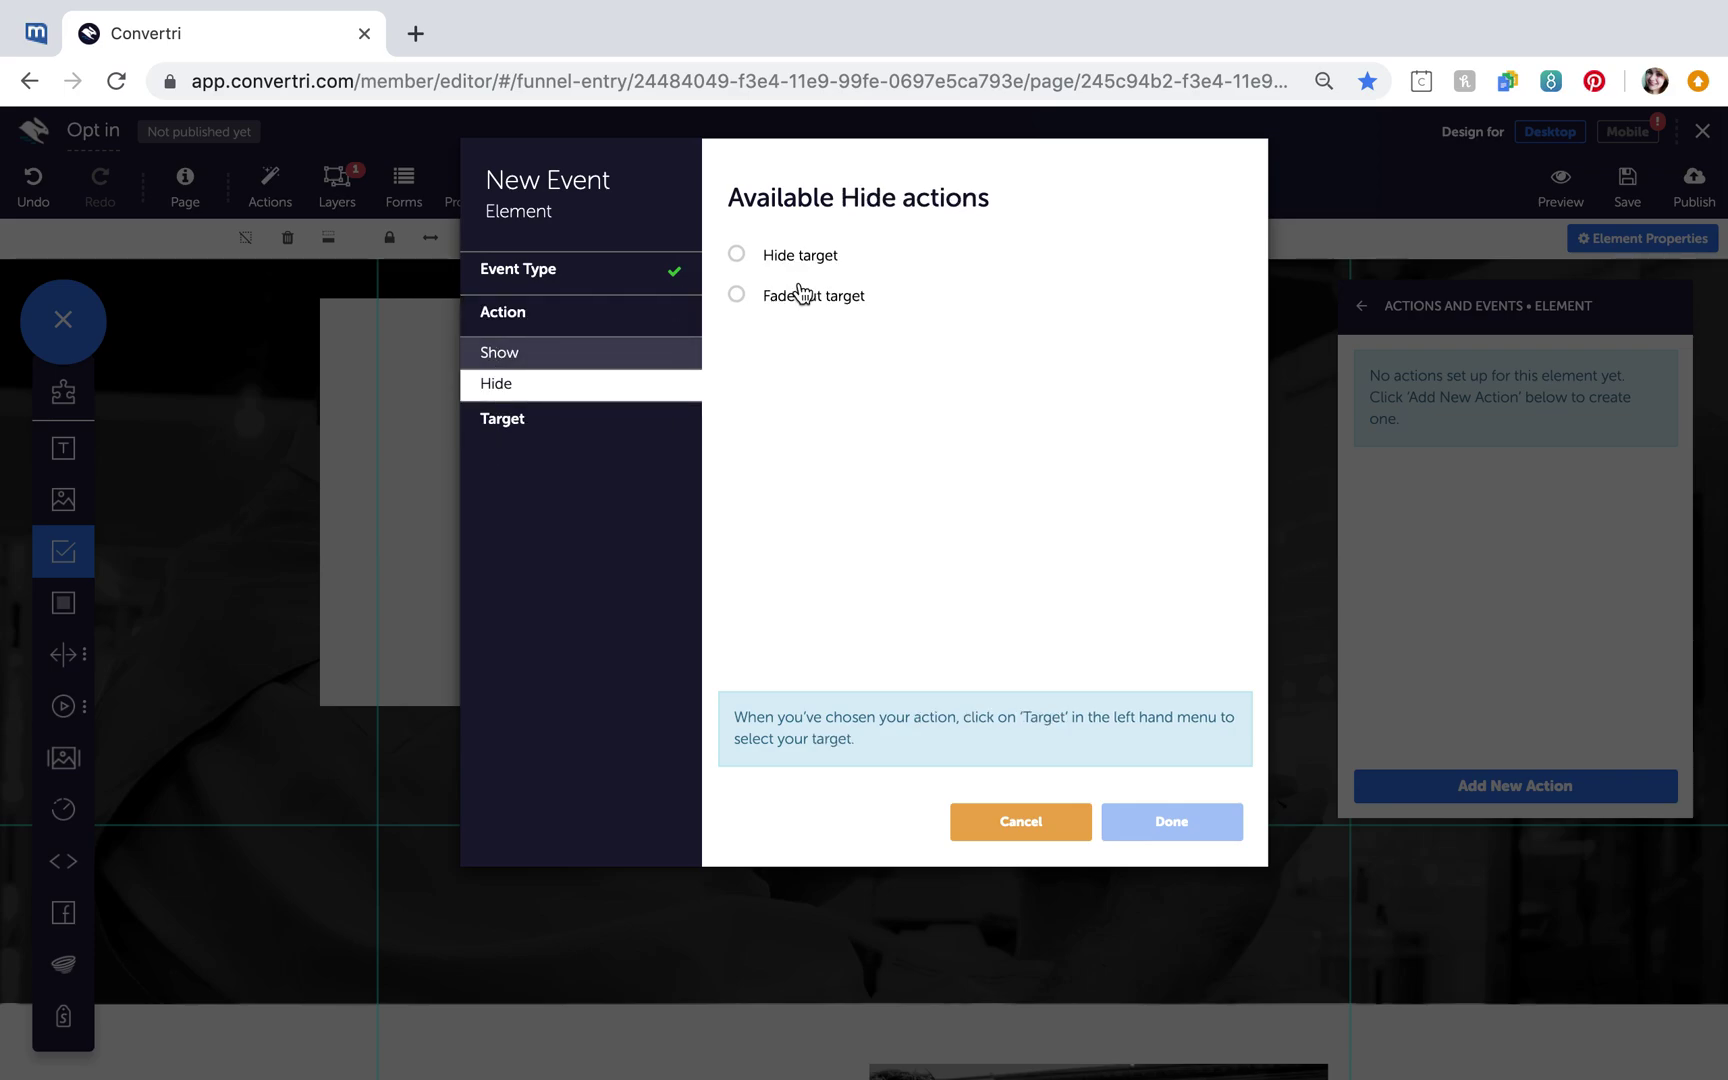
{"action": "left_click", "coordinate": [802, 306]}
{"action": "left_click", "coordinate": [497, 422]}
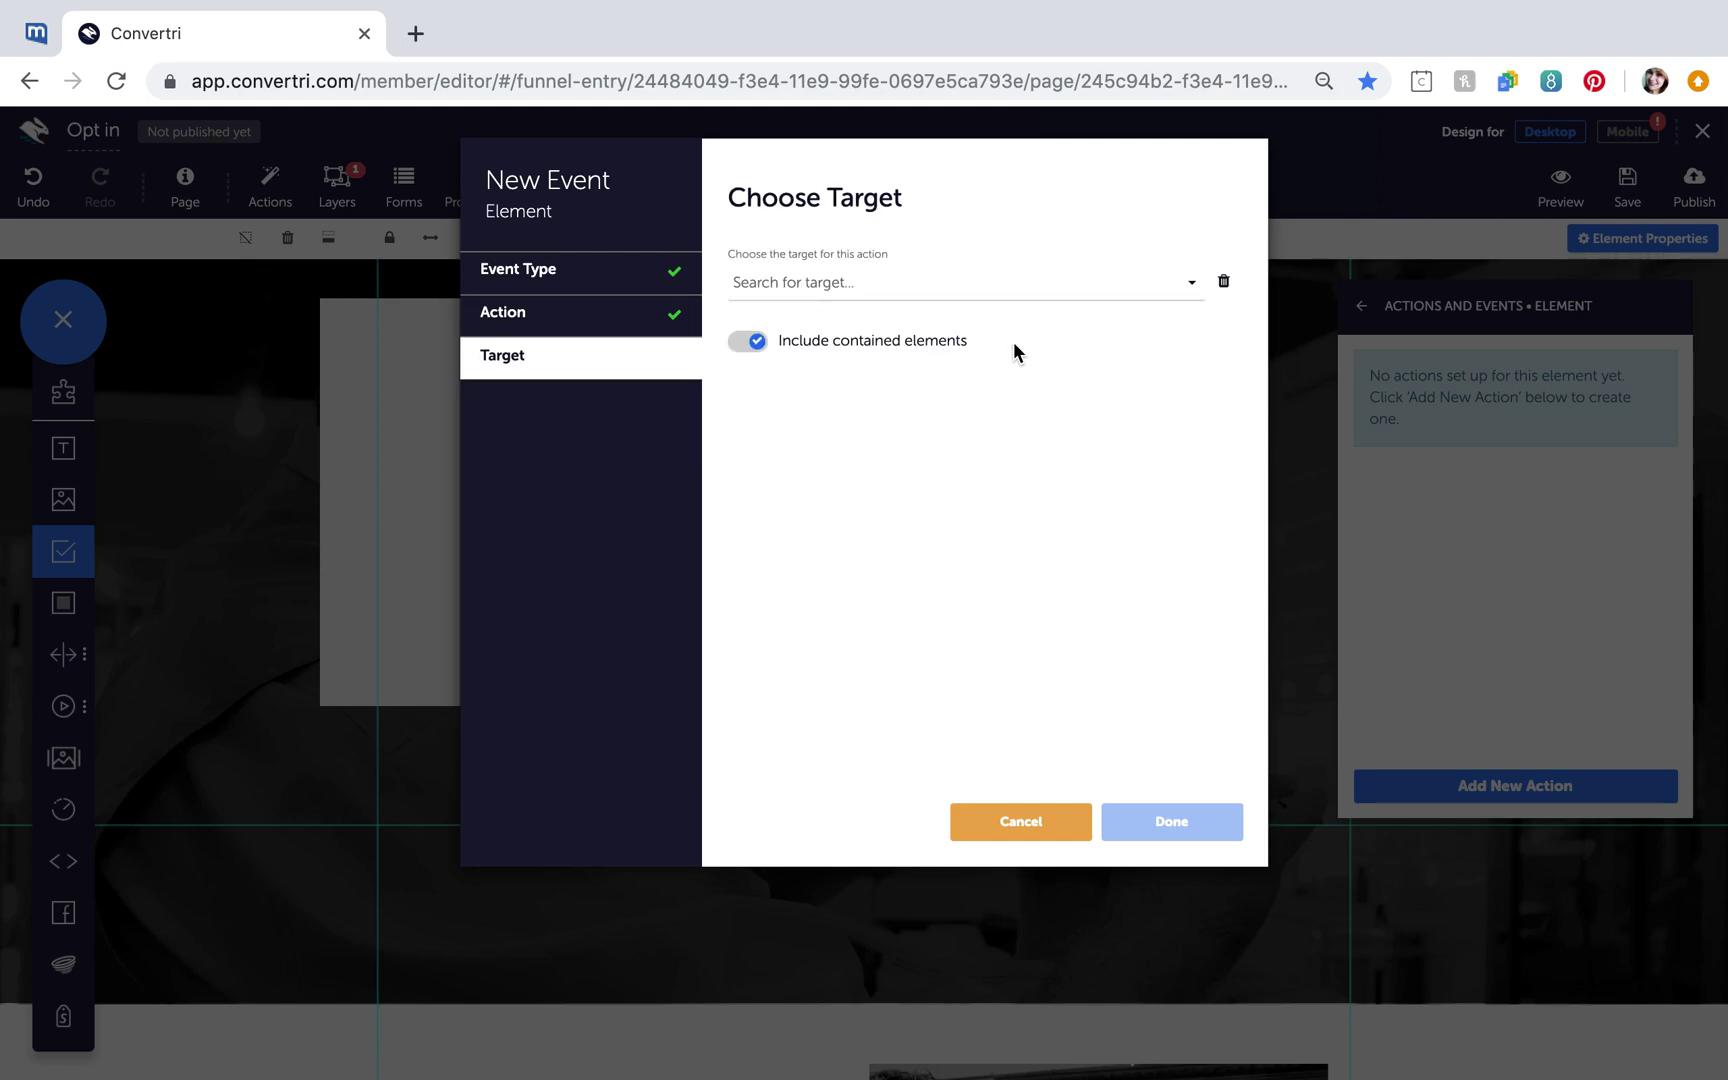
{"action": "left_click", "coordinate": [939, 285]}
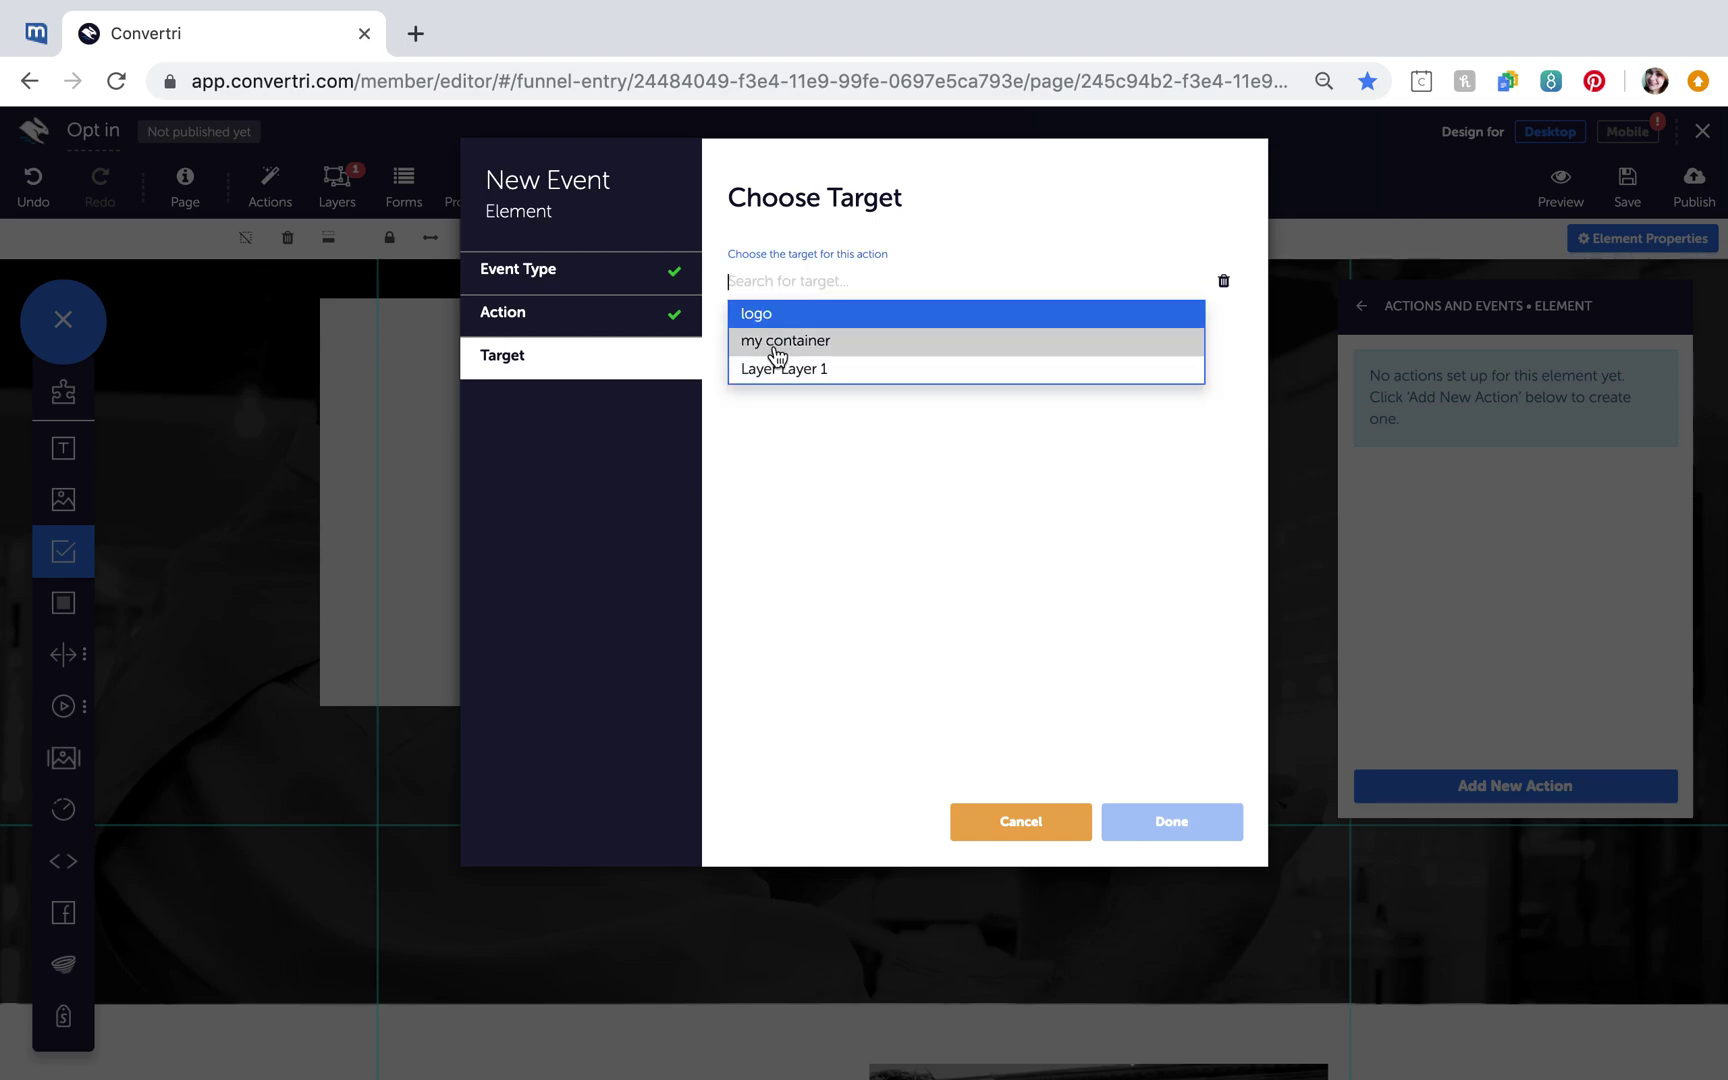
{"action": "left_click", "coordinate": [831, 354]}
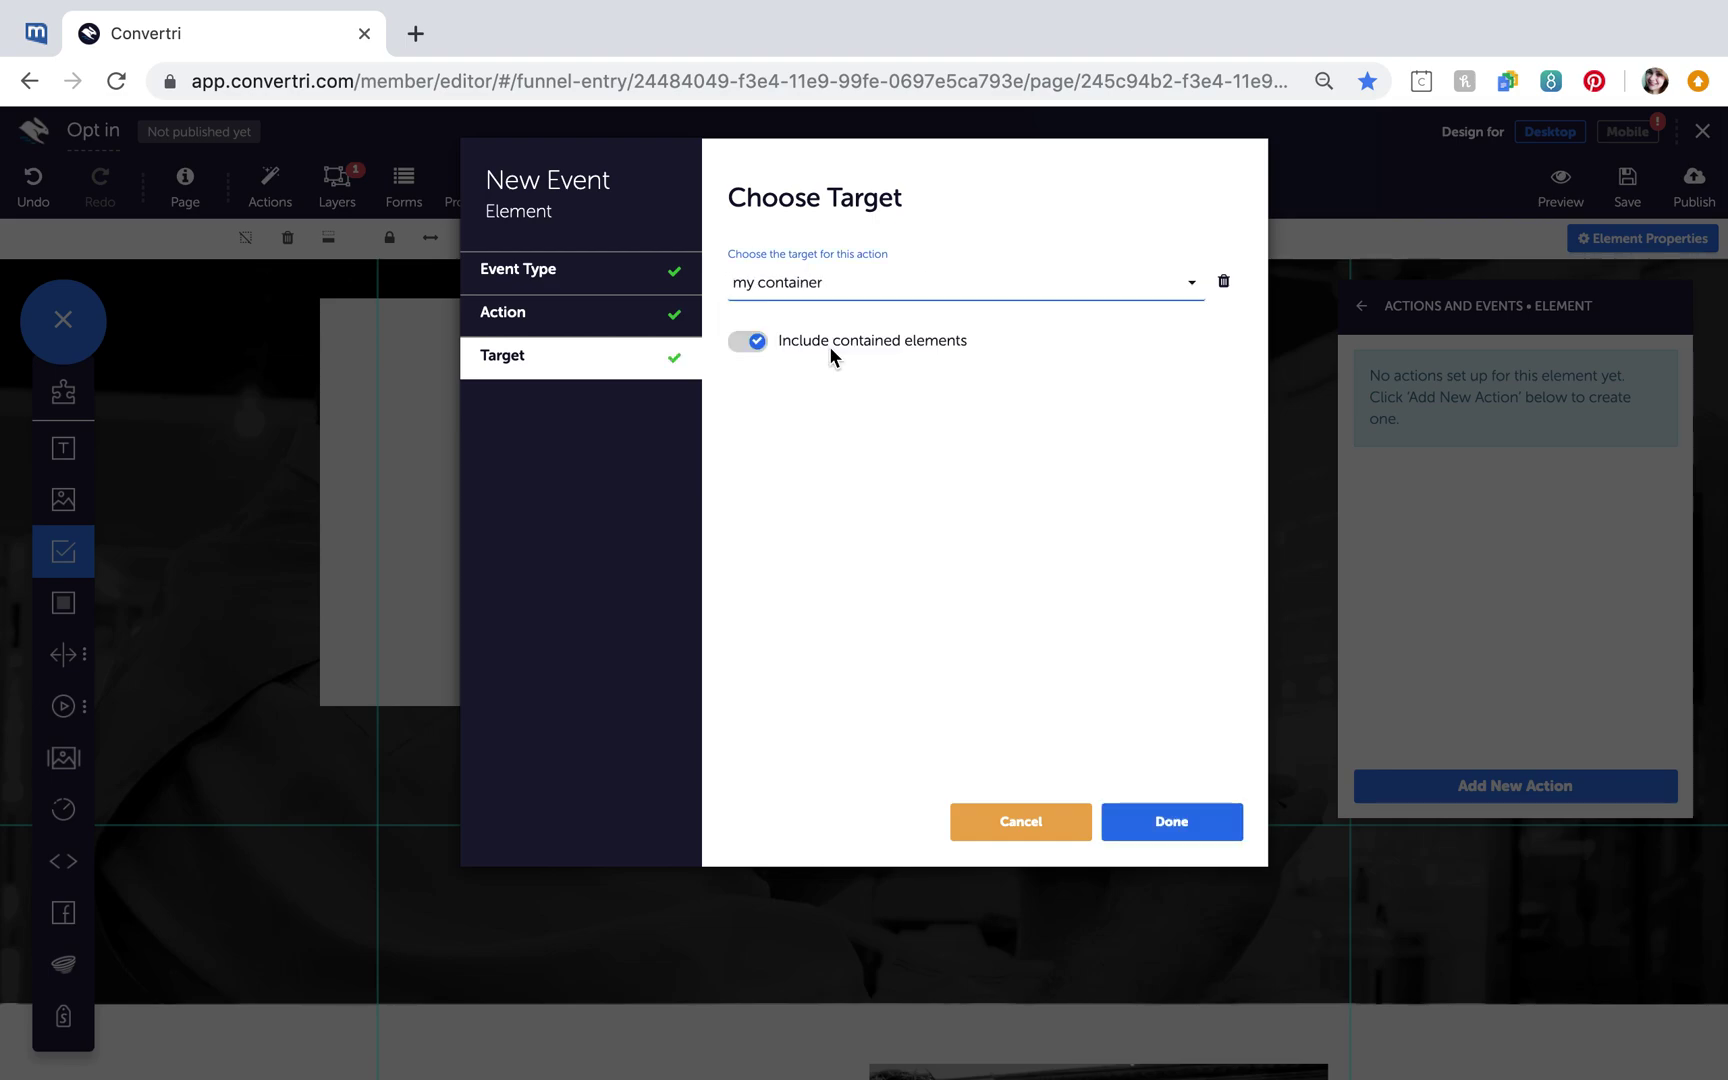
{"action": "left_click", "coordinate": [1146, 821]}
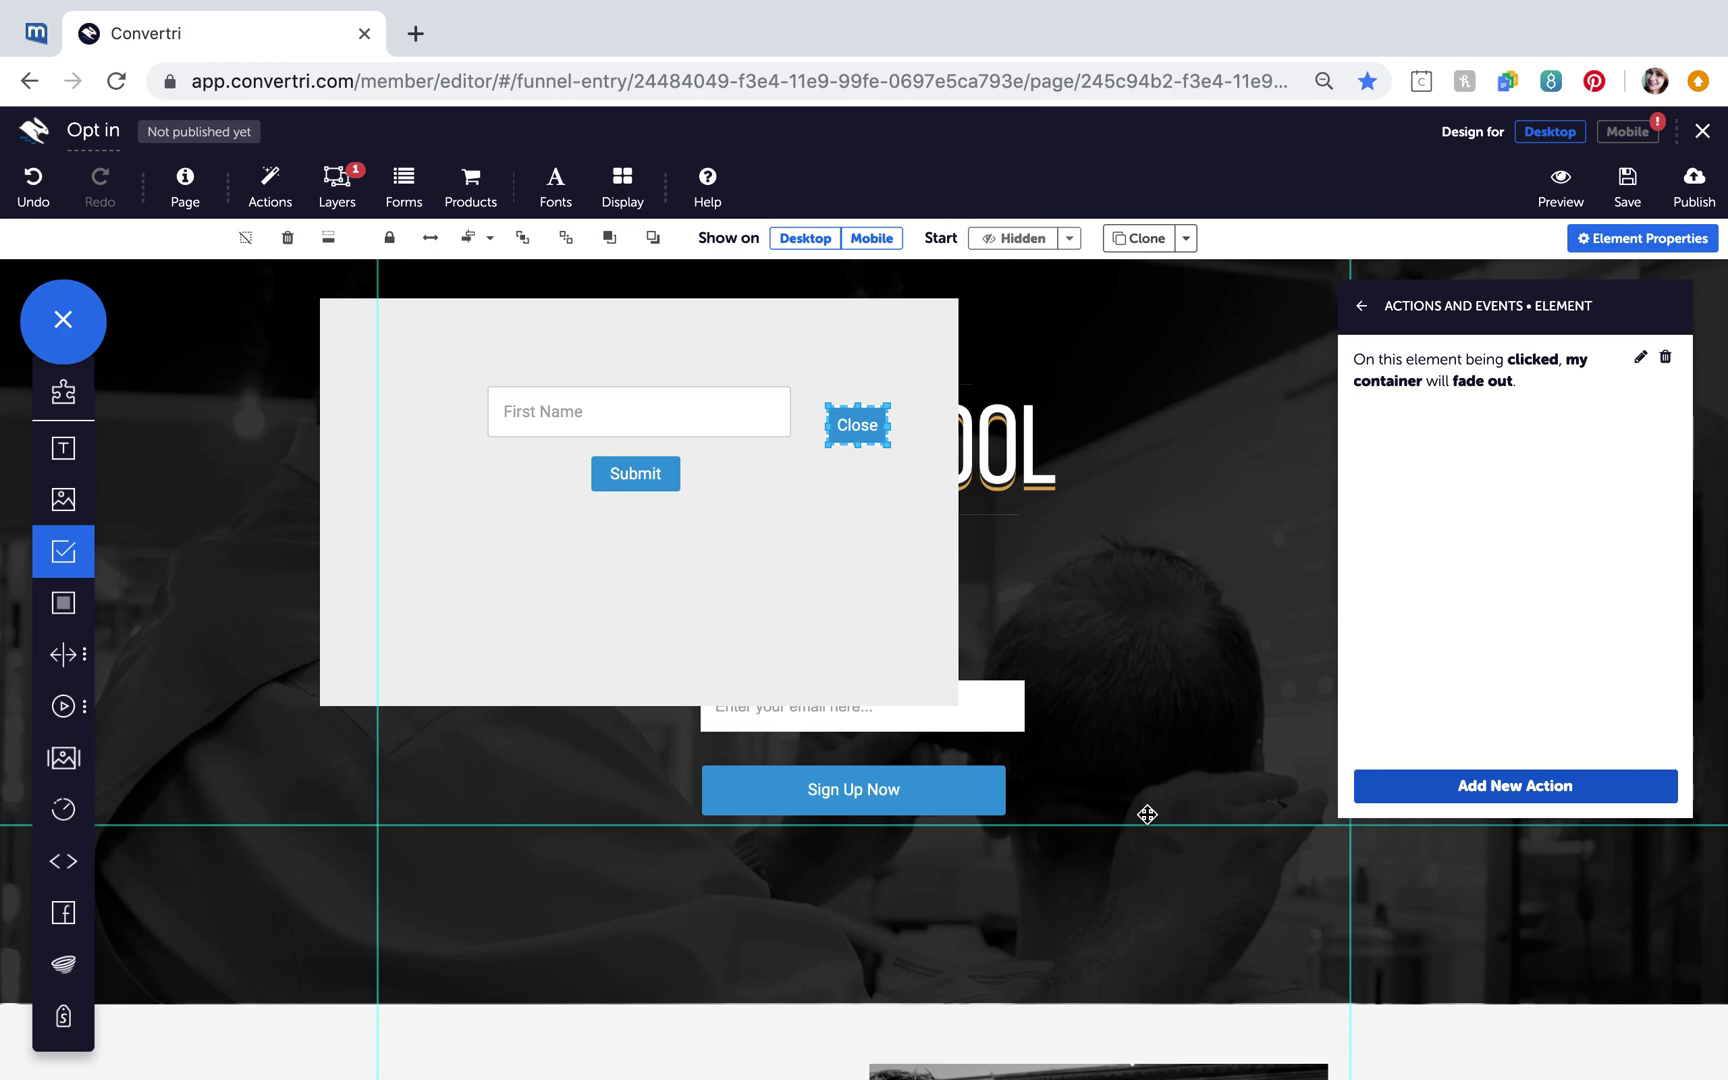
Step: Set Sign Up Now's button Mode to Trigger and show its actions and events list
{"action": "left_click", "coordinate": [928, 794]}
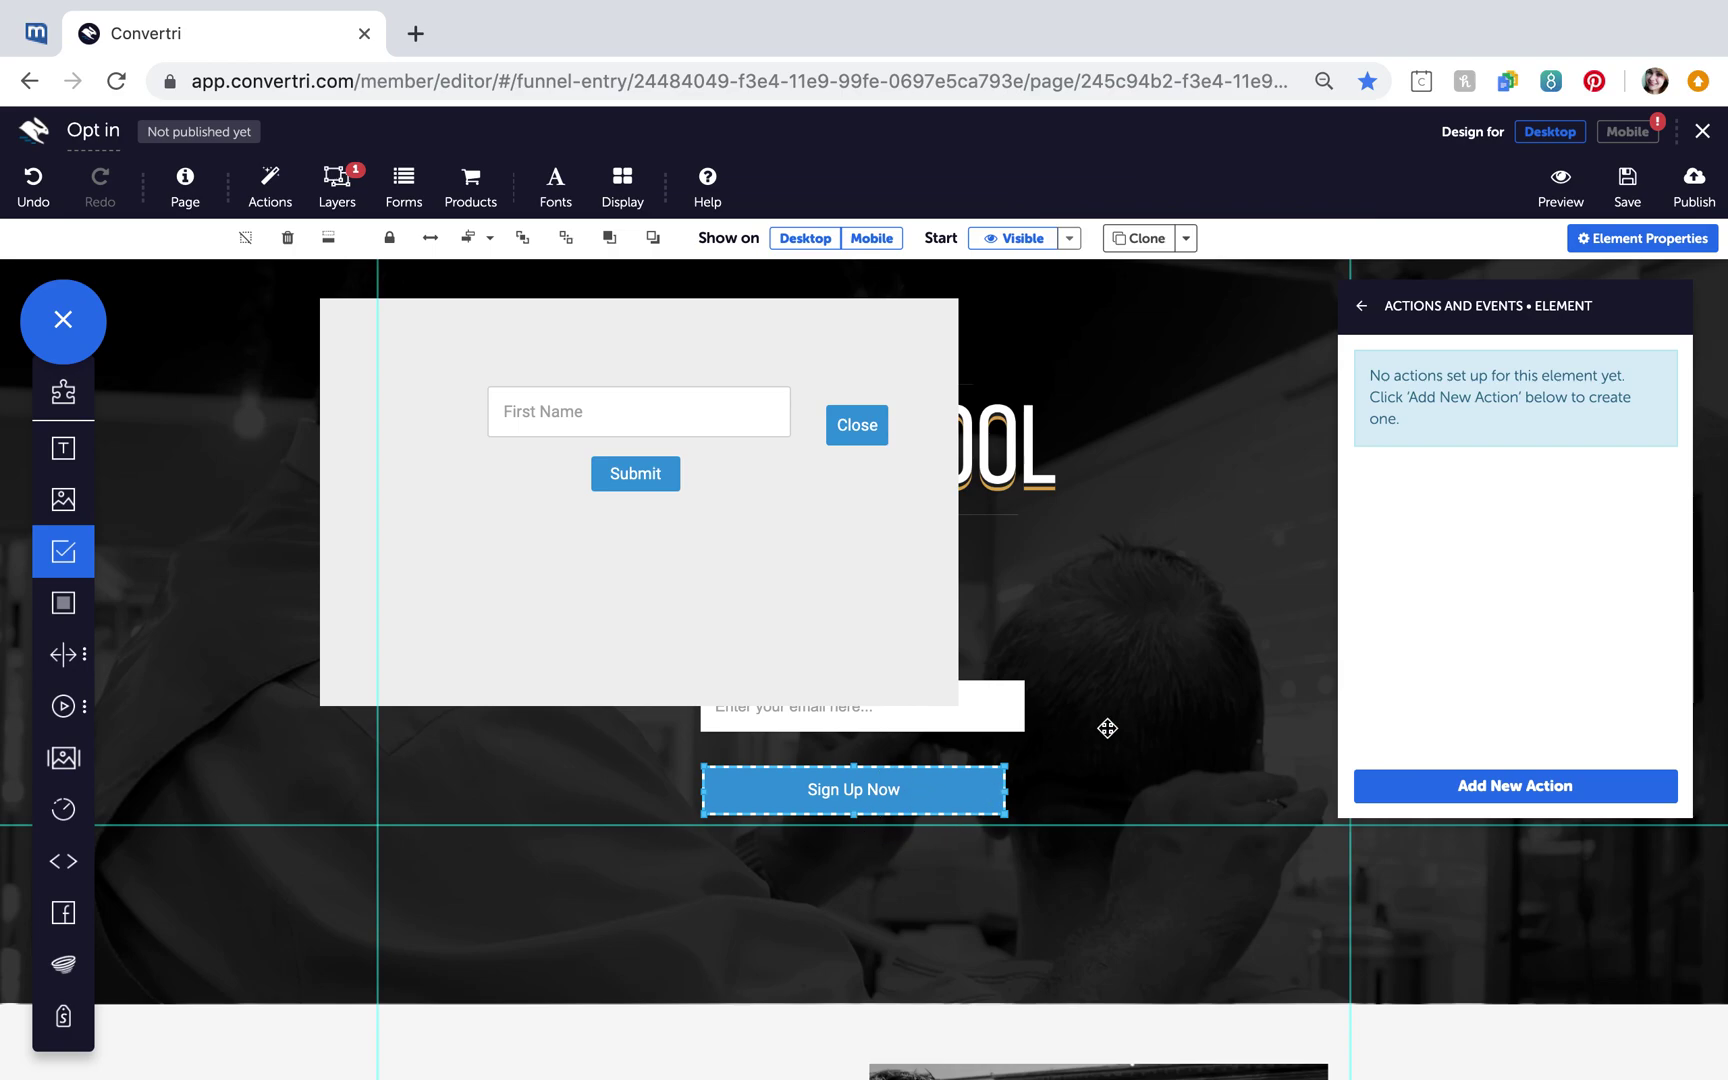
{"action": "left_click", "coordinate": [1360, 306]}
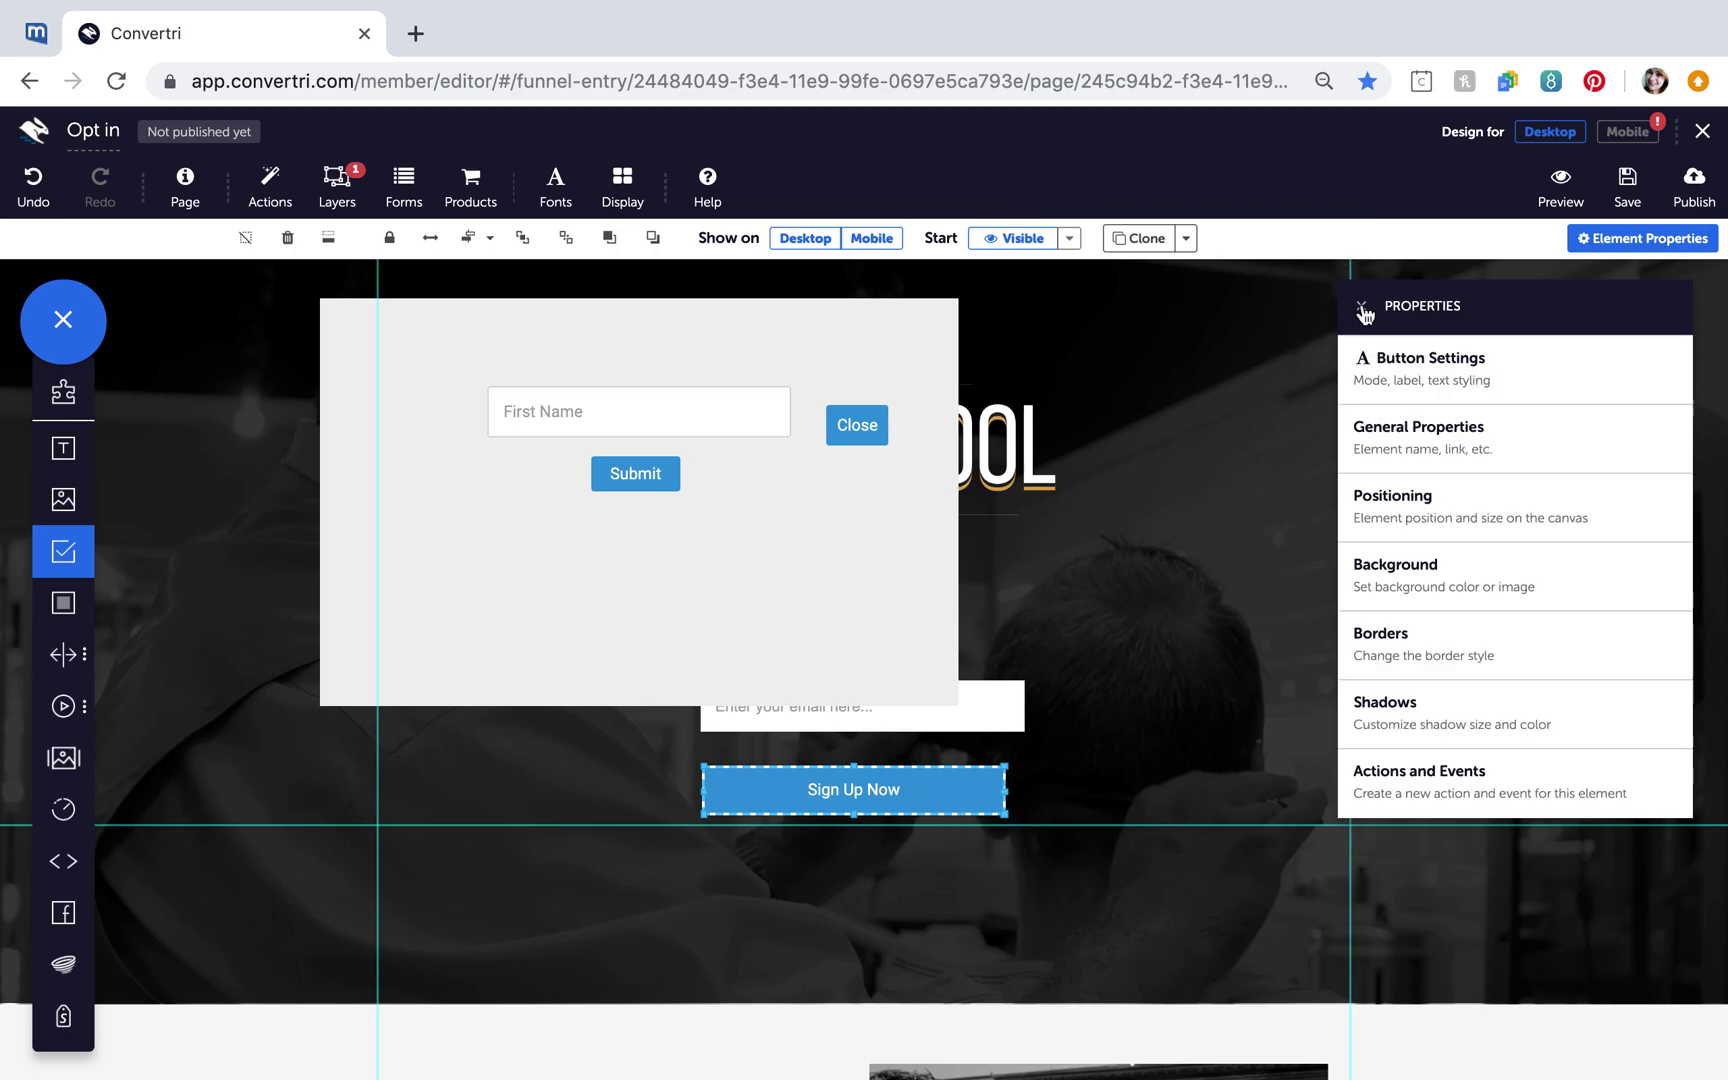
{"action": "left_click", "coordinate": [1415, 382]}
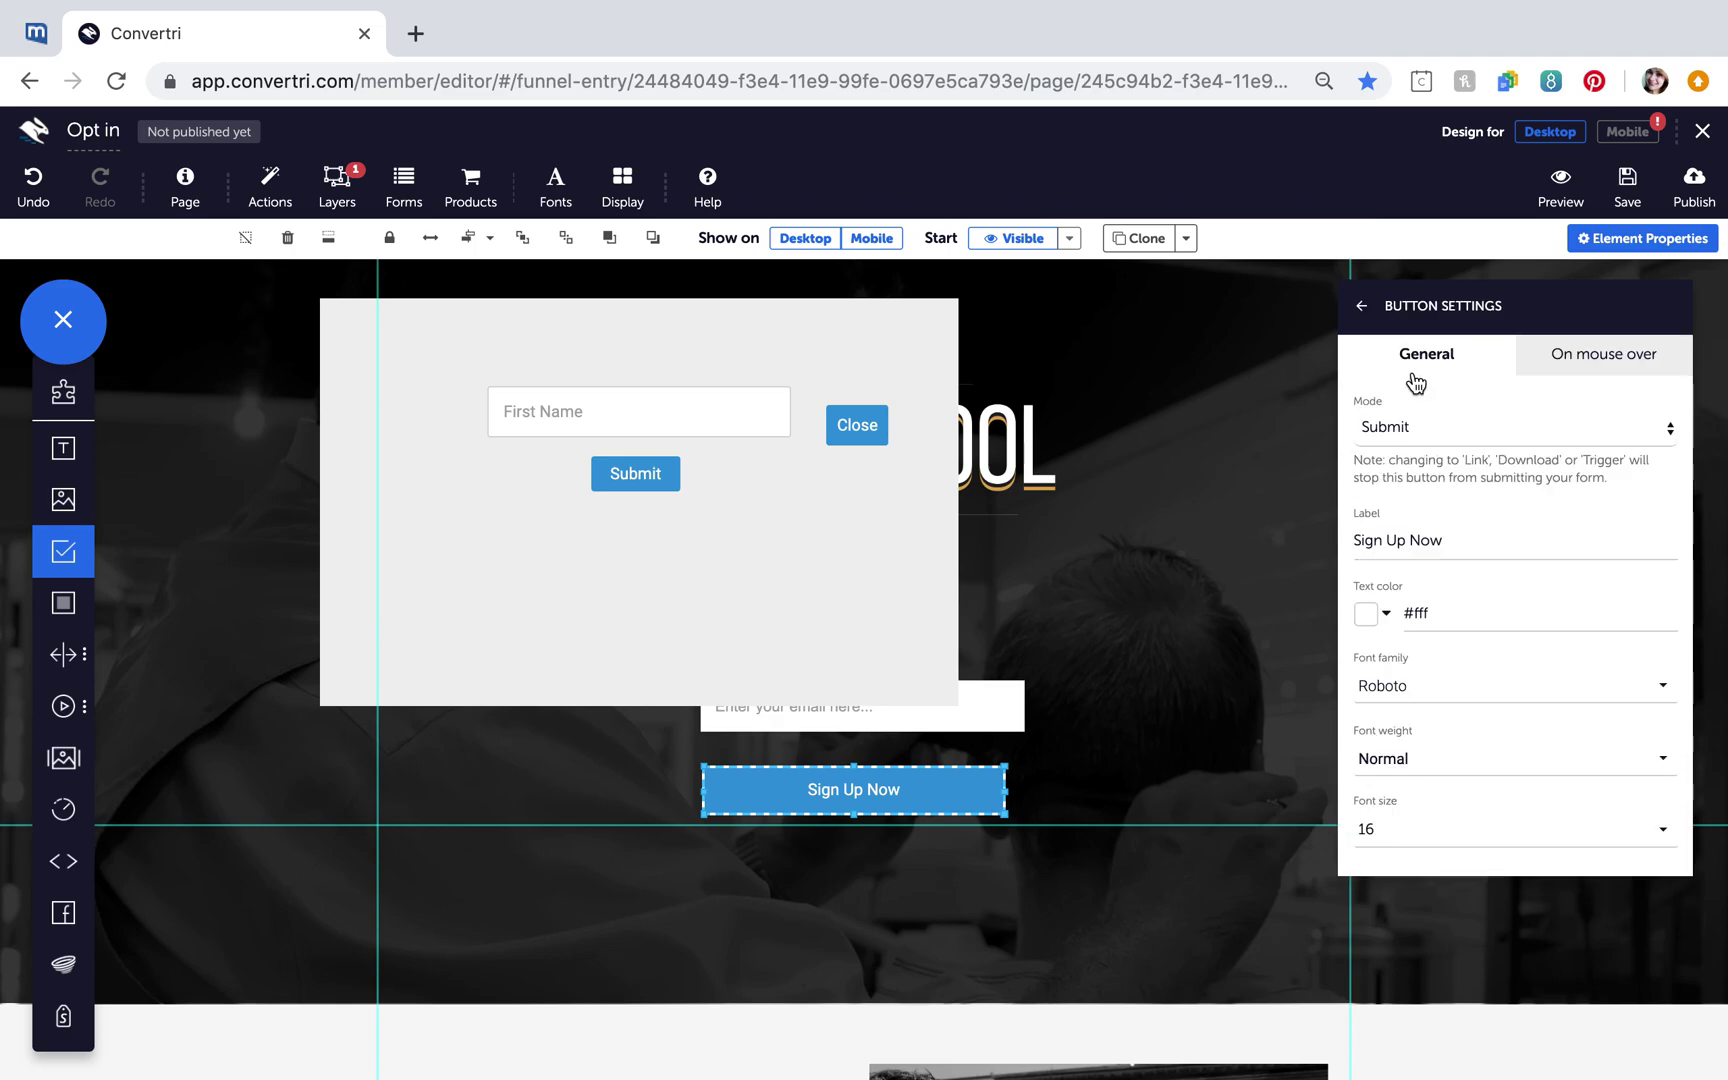
{"action": "left_click", "coordinate": [1444, 425]}
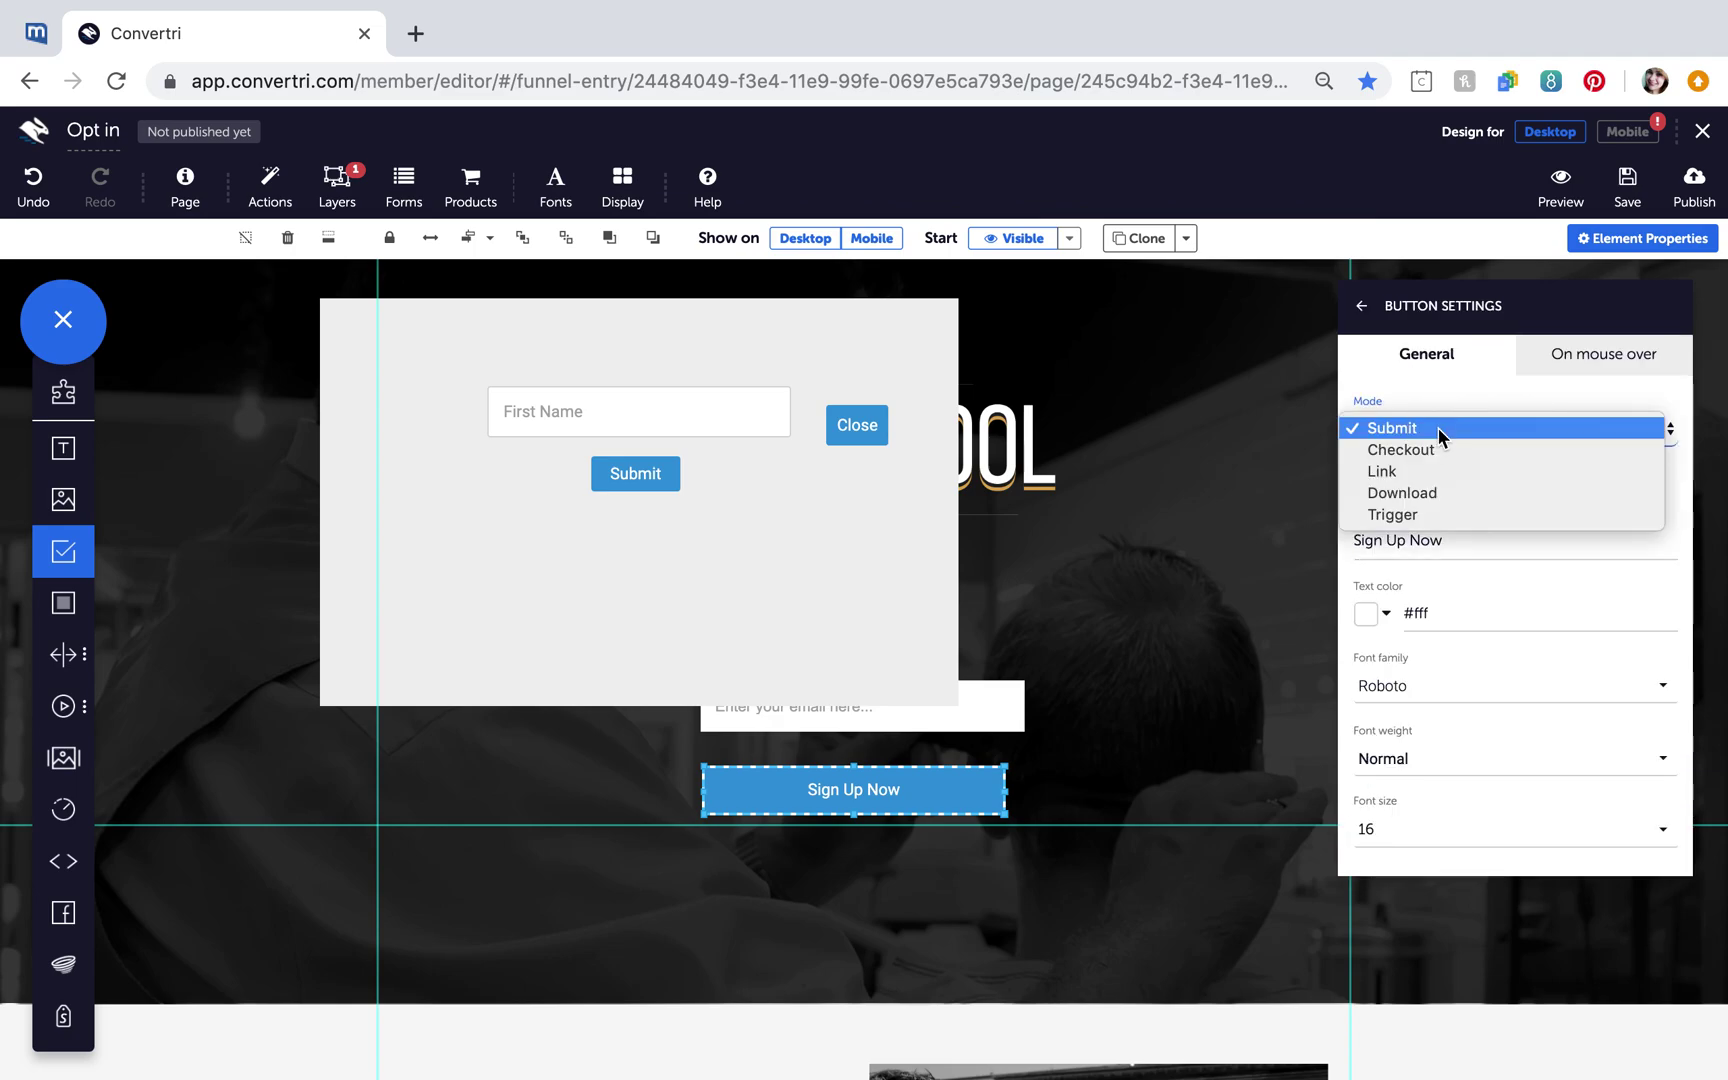
{"action": "left_click", "coordinate": [1418, 515]}
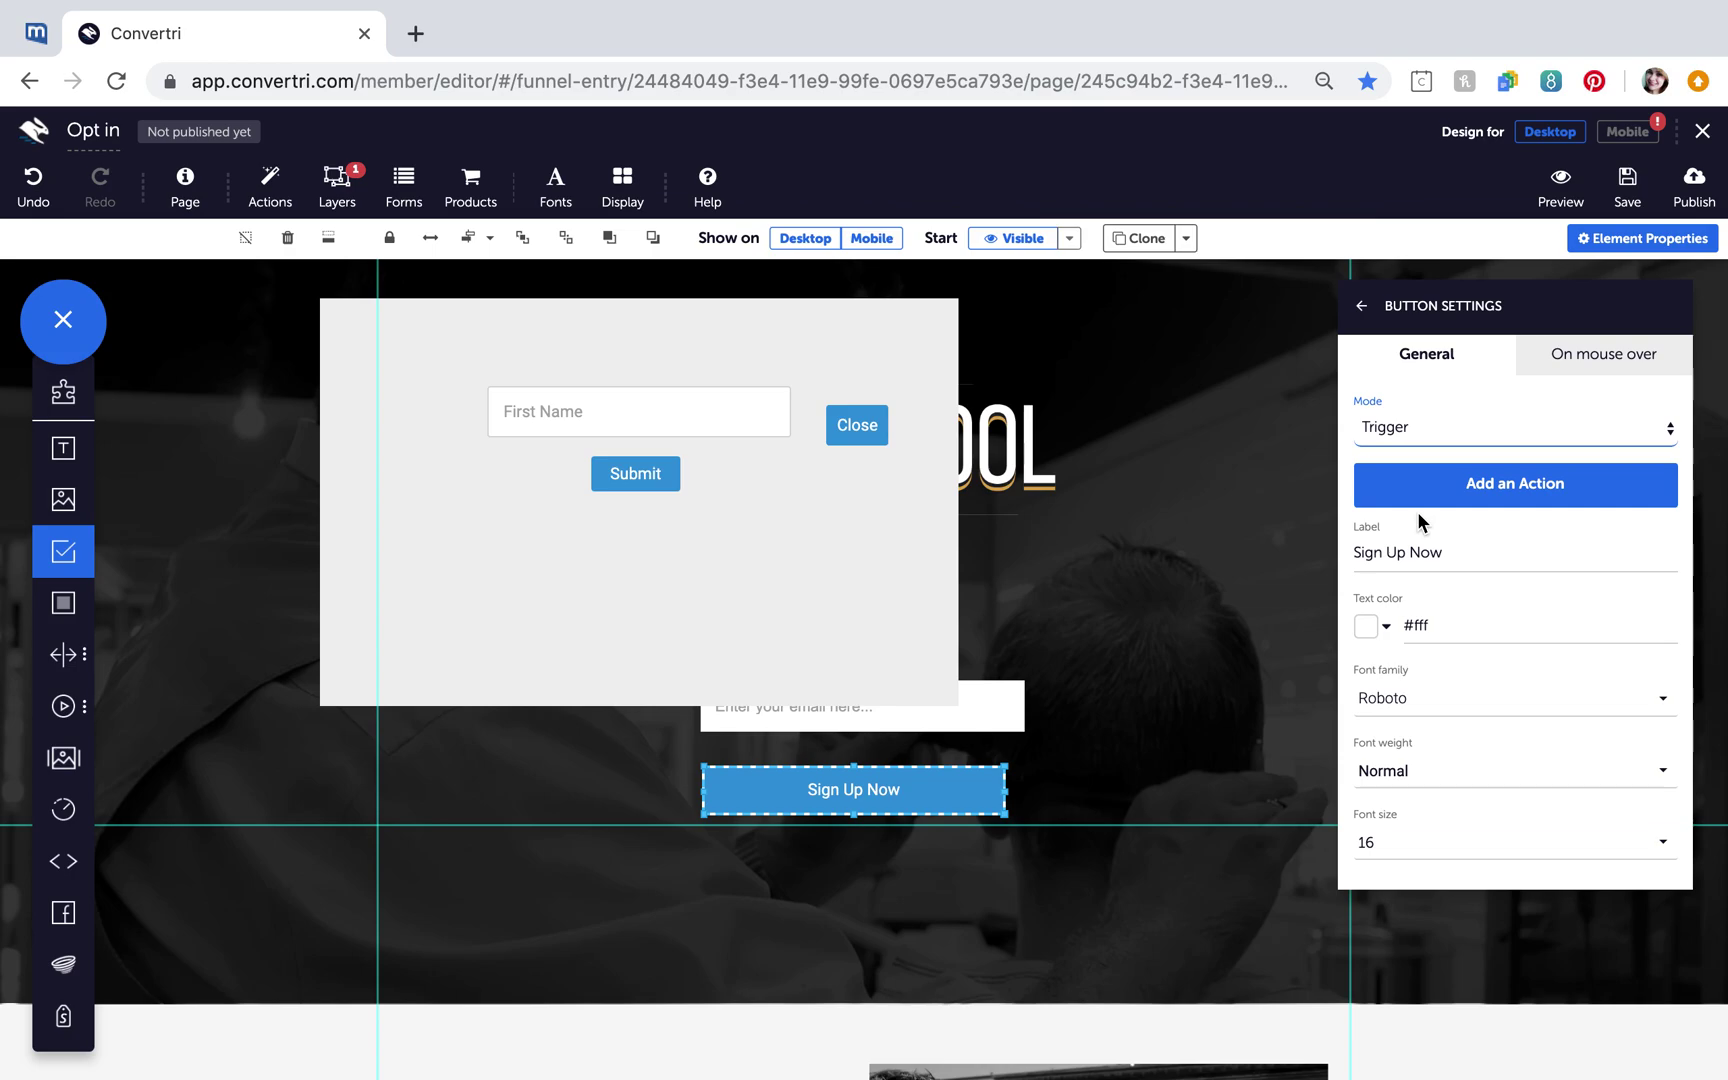
{"action": "left_click", "coordinate": [1512, 502]}
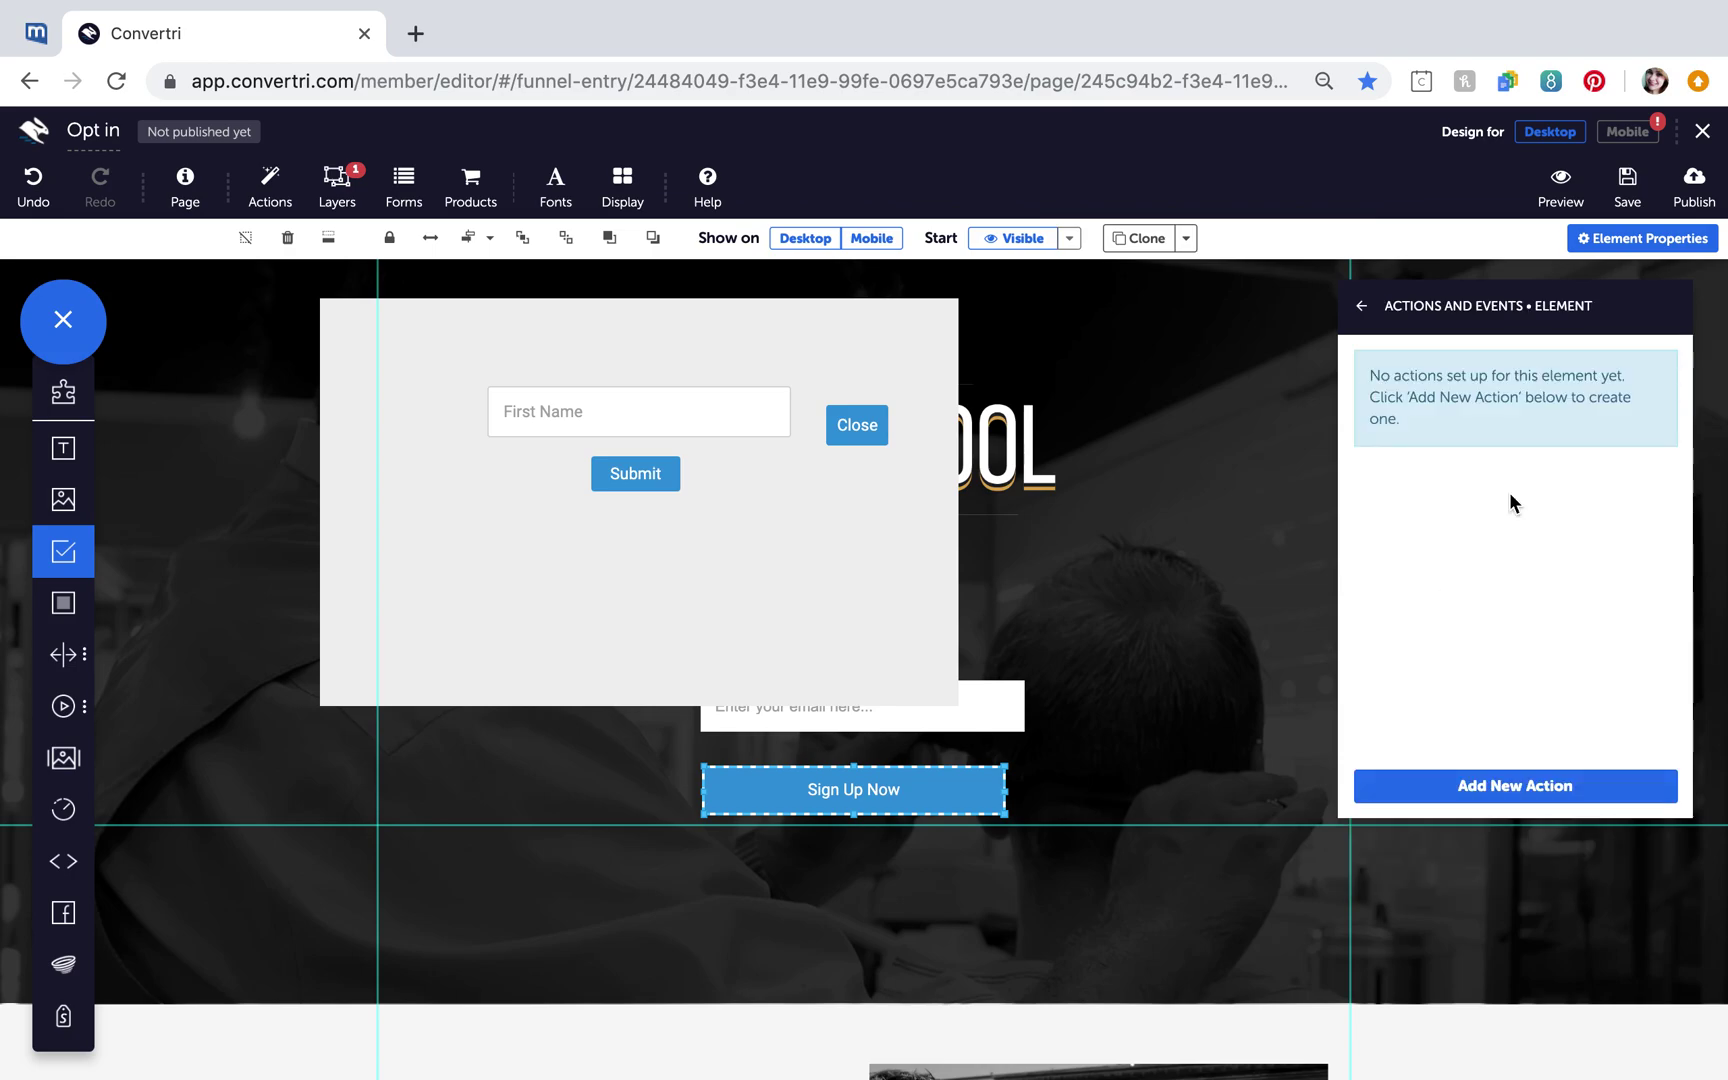
Step: Create a new On click event for the Sign Up Now button
{"action": "left_click", "coordinate": [1474, 786]}
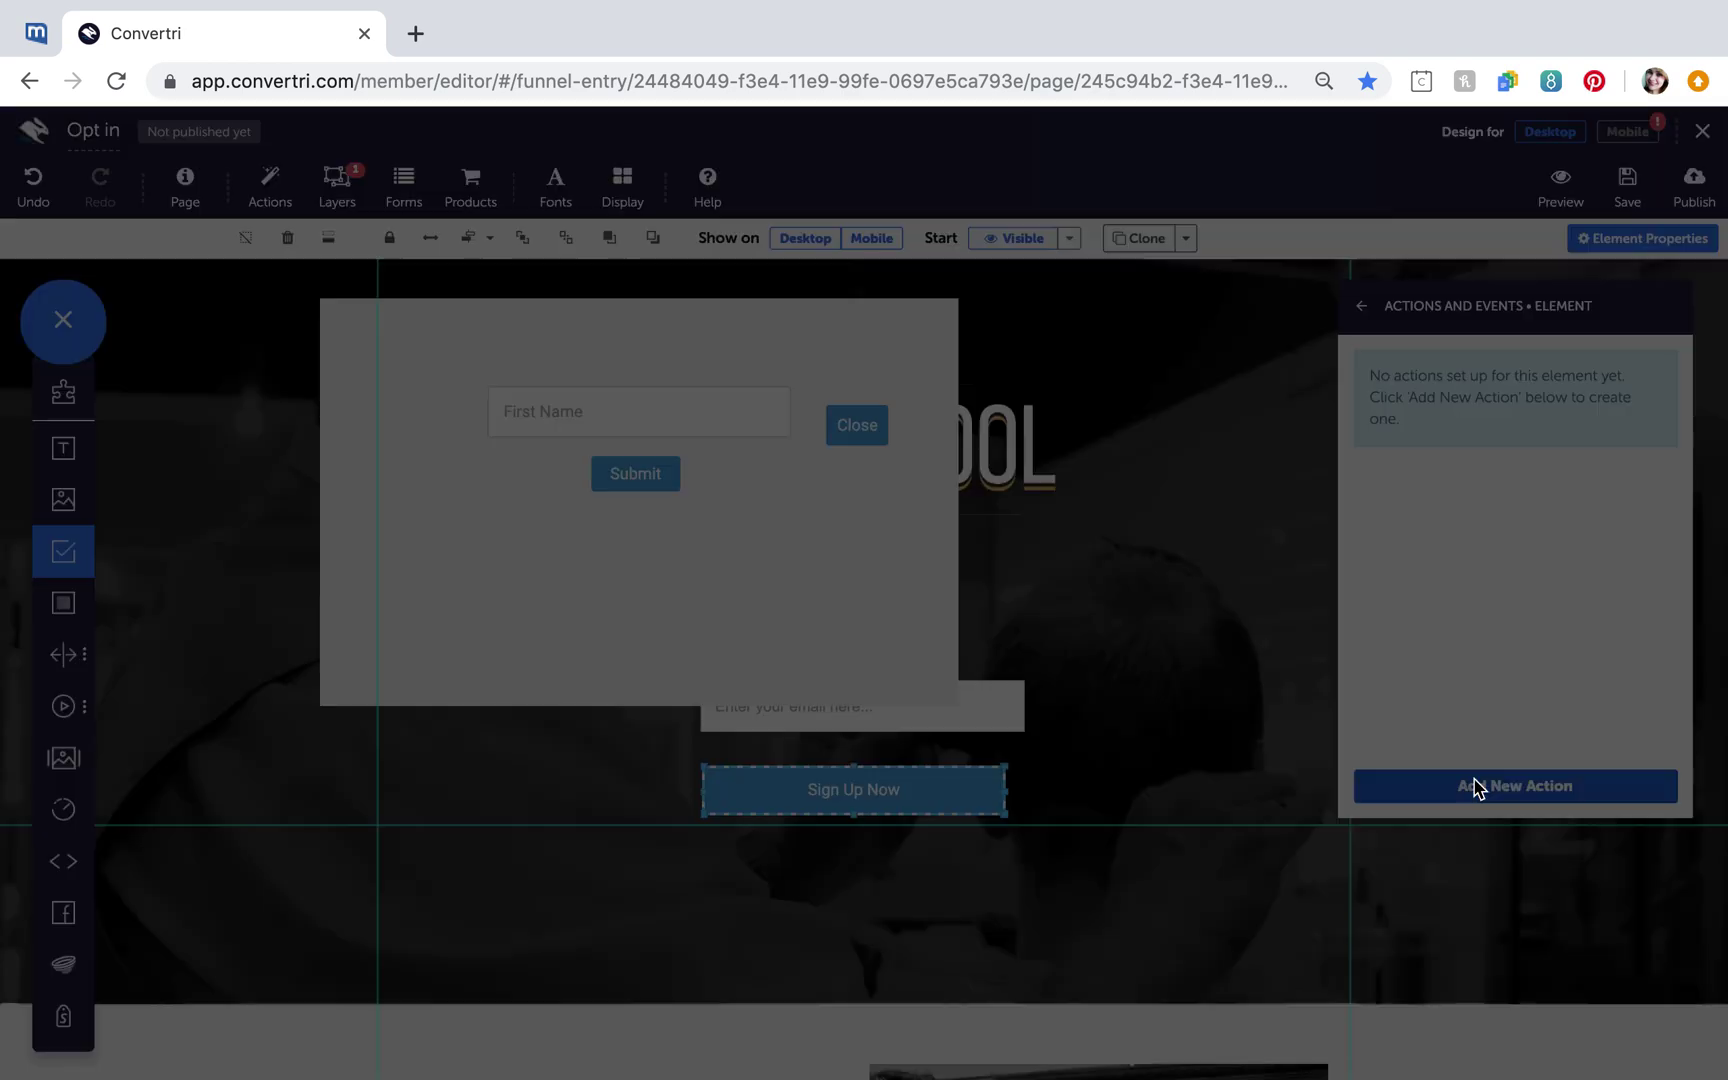
{"action": "left_click", "coordinate": [575, 273]}
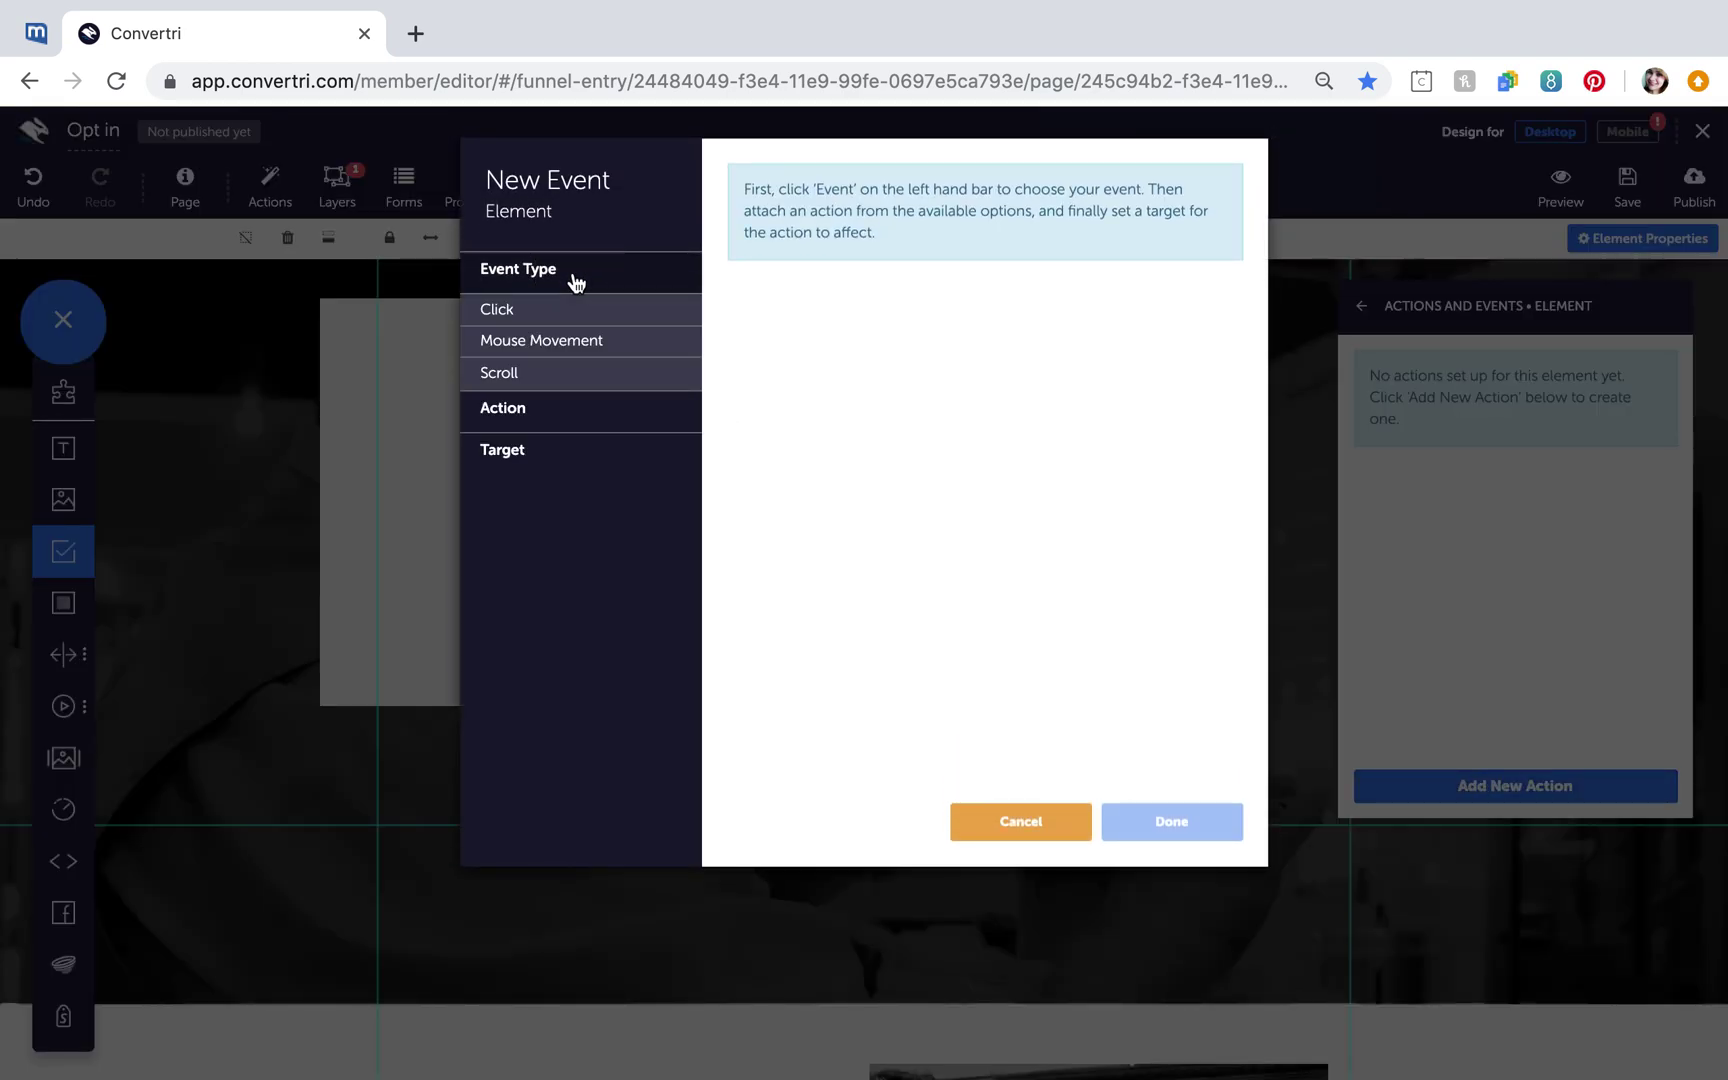
{"action": "left_click", "coordinate": [548, 311]}
{"action": "left_click", "coordinate": [807, 257]}
Step: Set the event action to Show > Fade in target on my container and confirm
{"action": "left_click", "coordinate": [569, 426]}
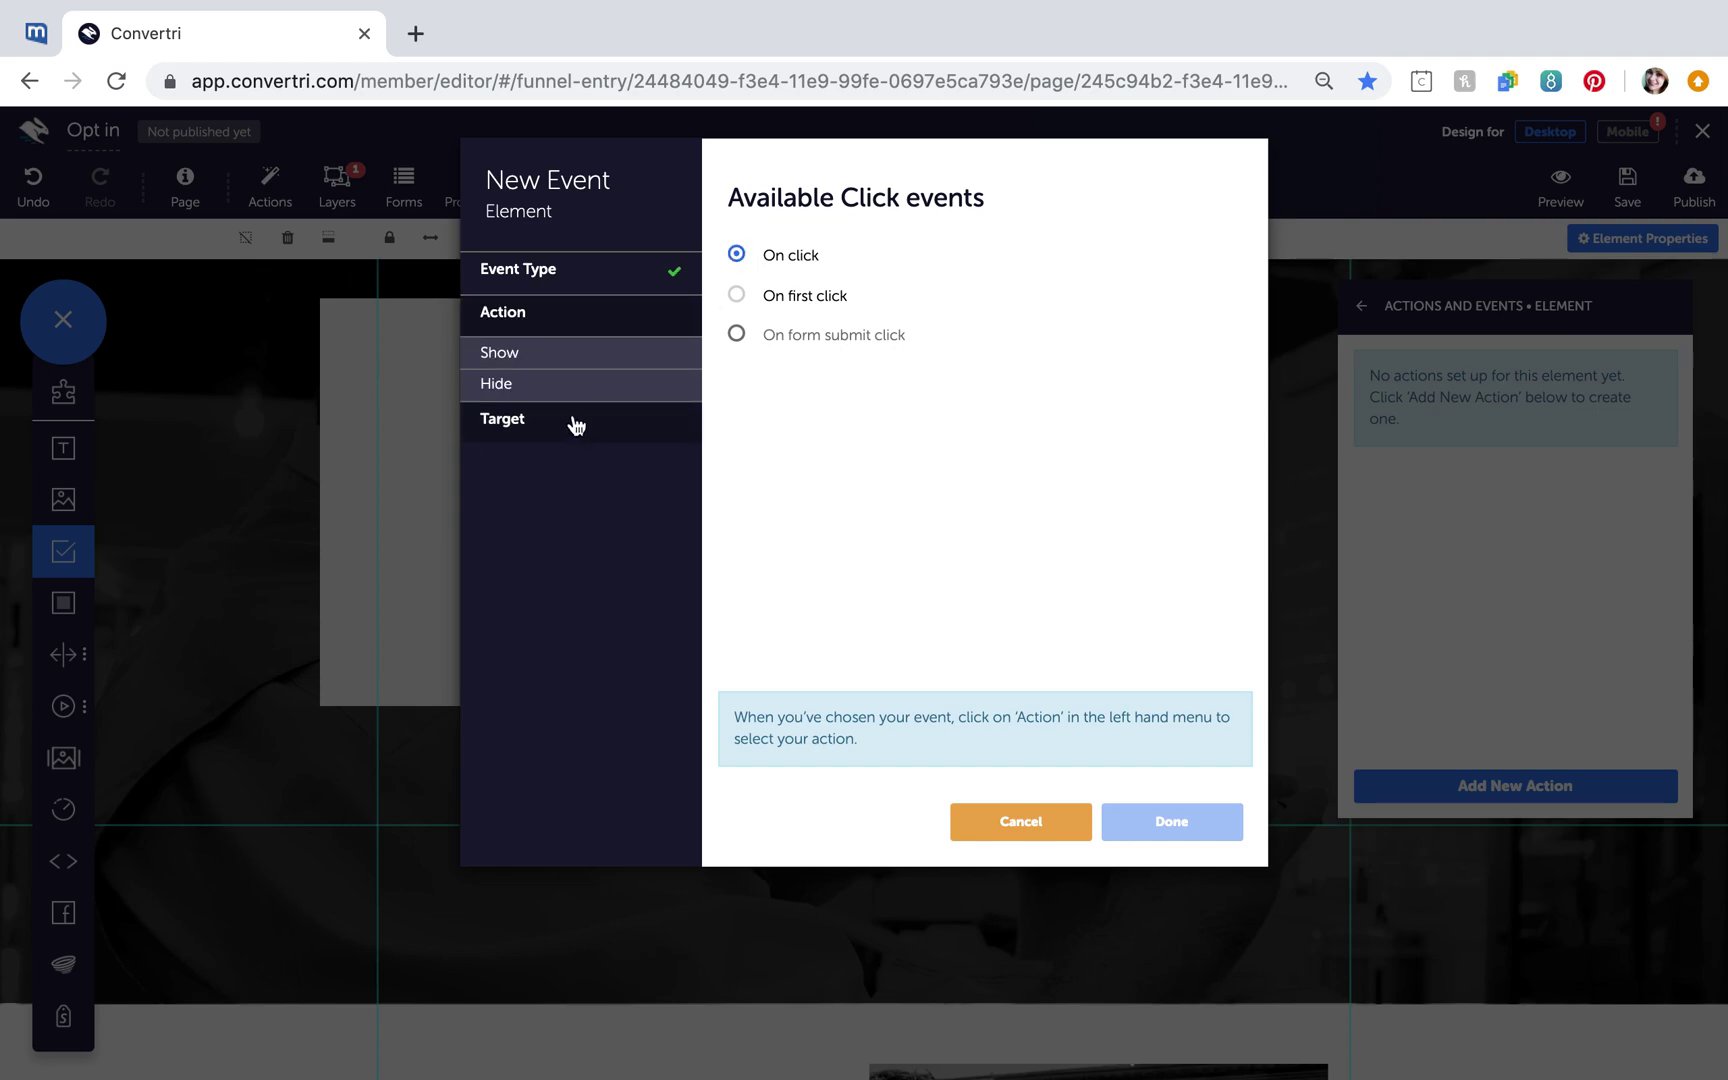
{"action": "left_click", "coordinate": [577, 362]}
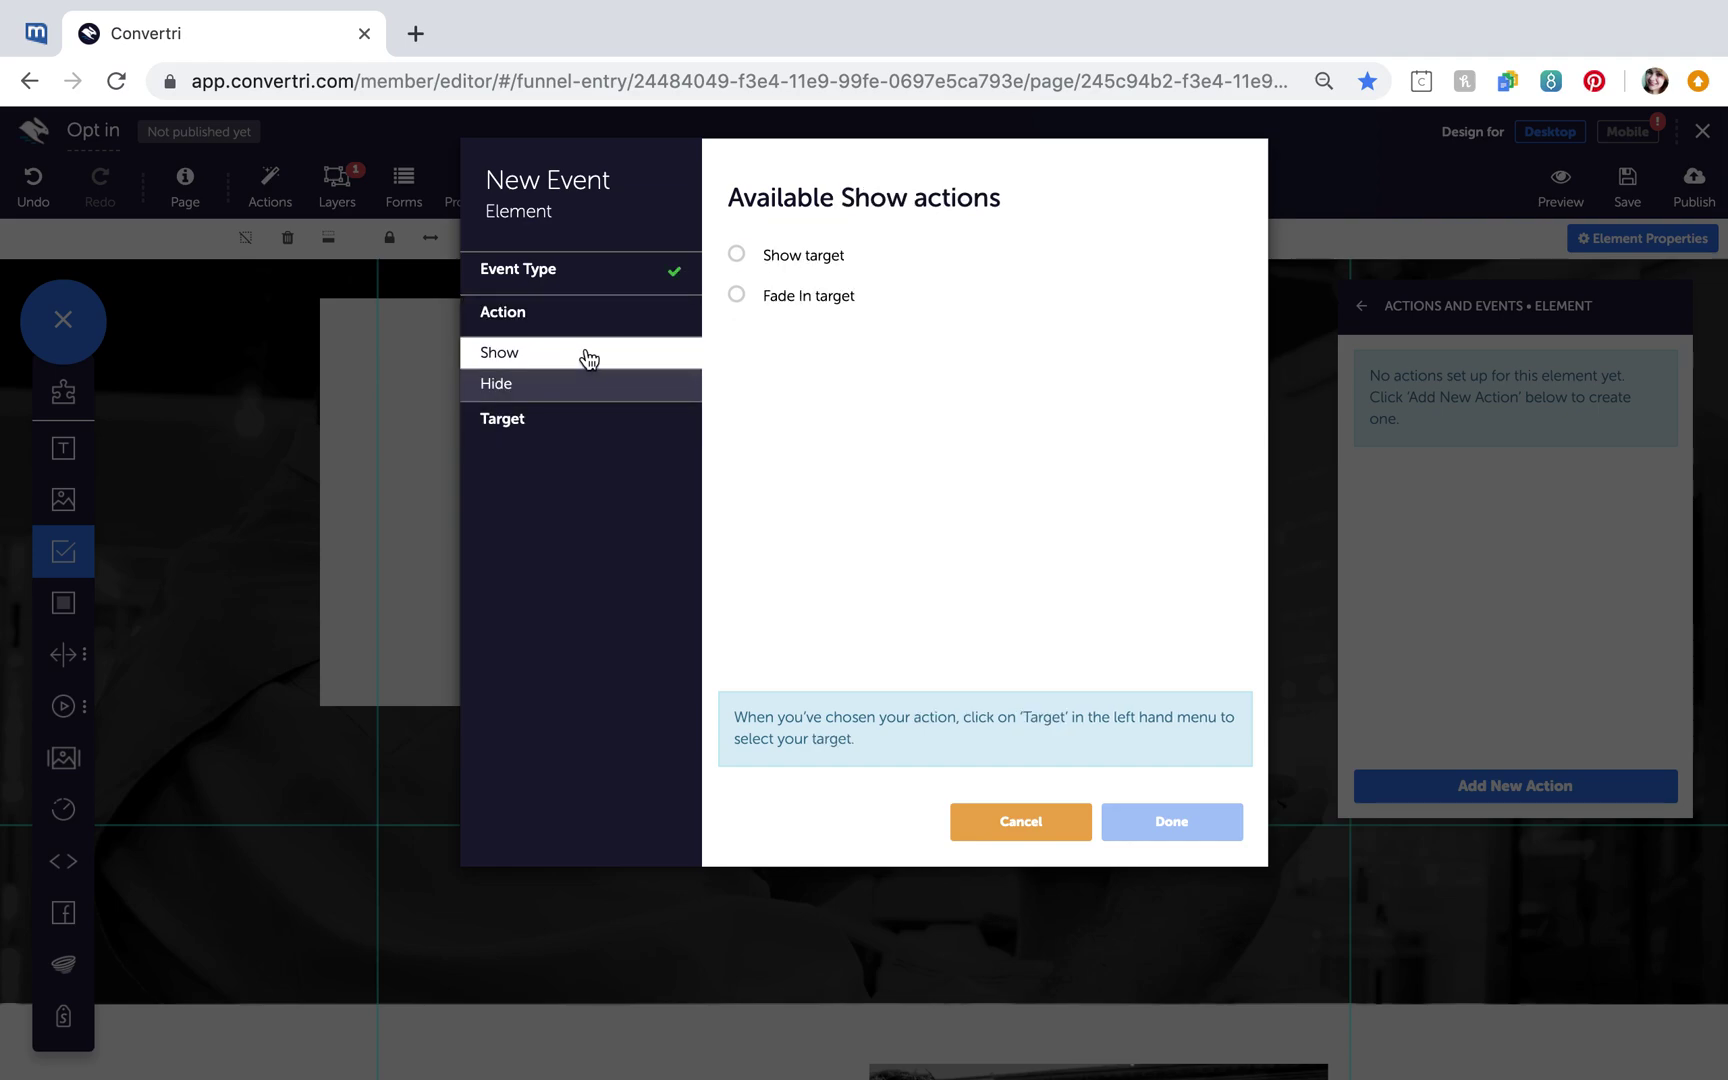
{"action": "left_click", "coordinate": [805, 297]}
{"action": "left_click", "coordinate": [559, 436]}
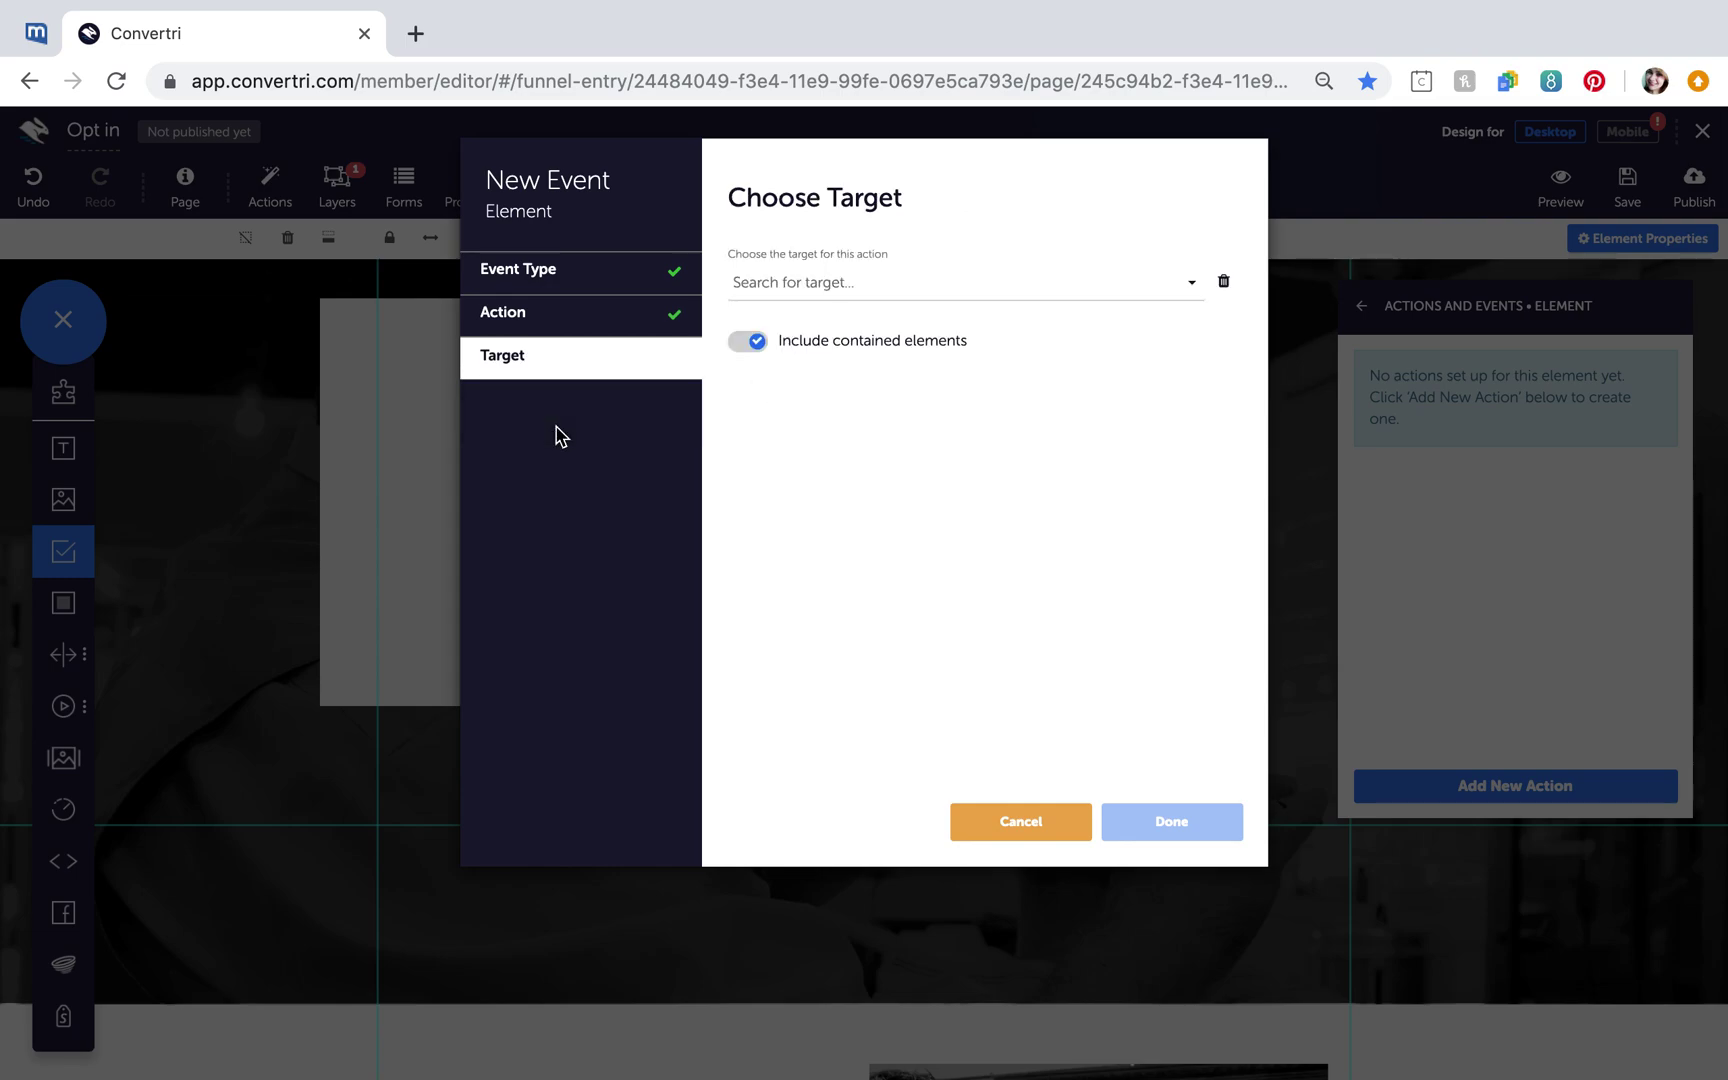
{"action": "left_click", "coordinate": [908, 283]}
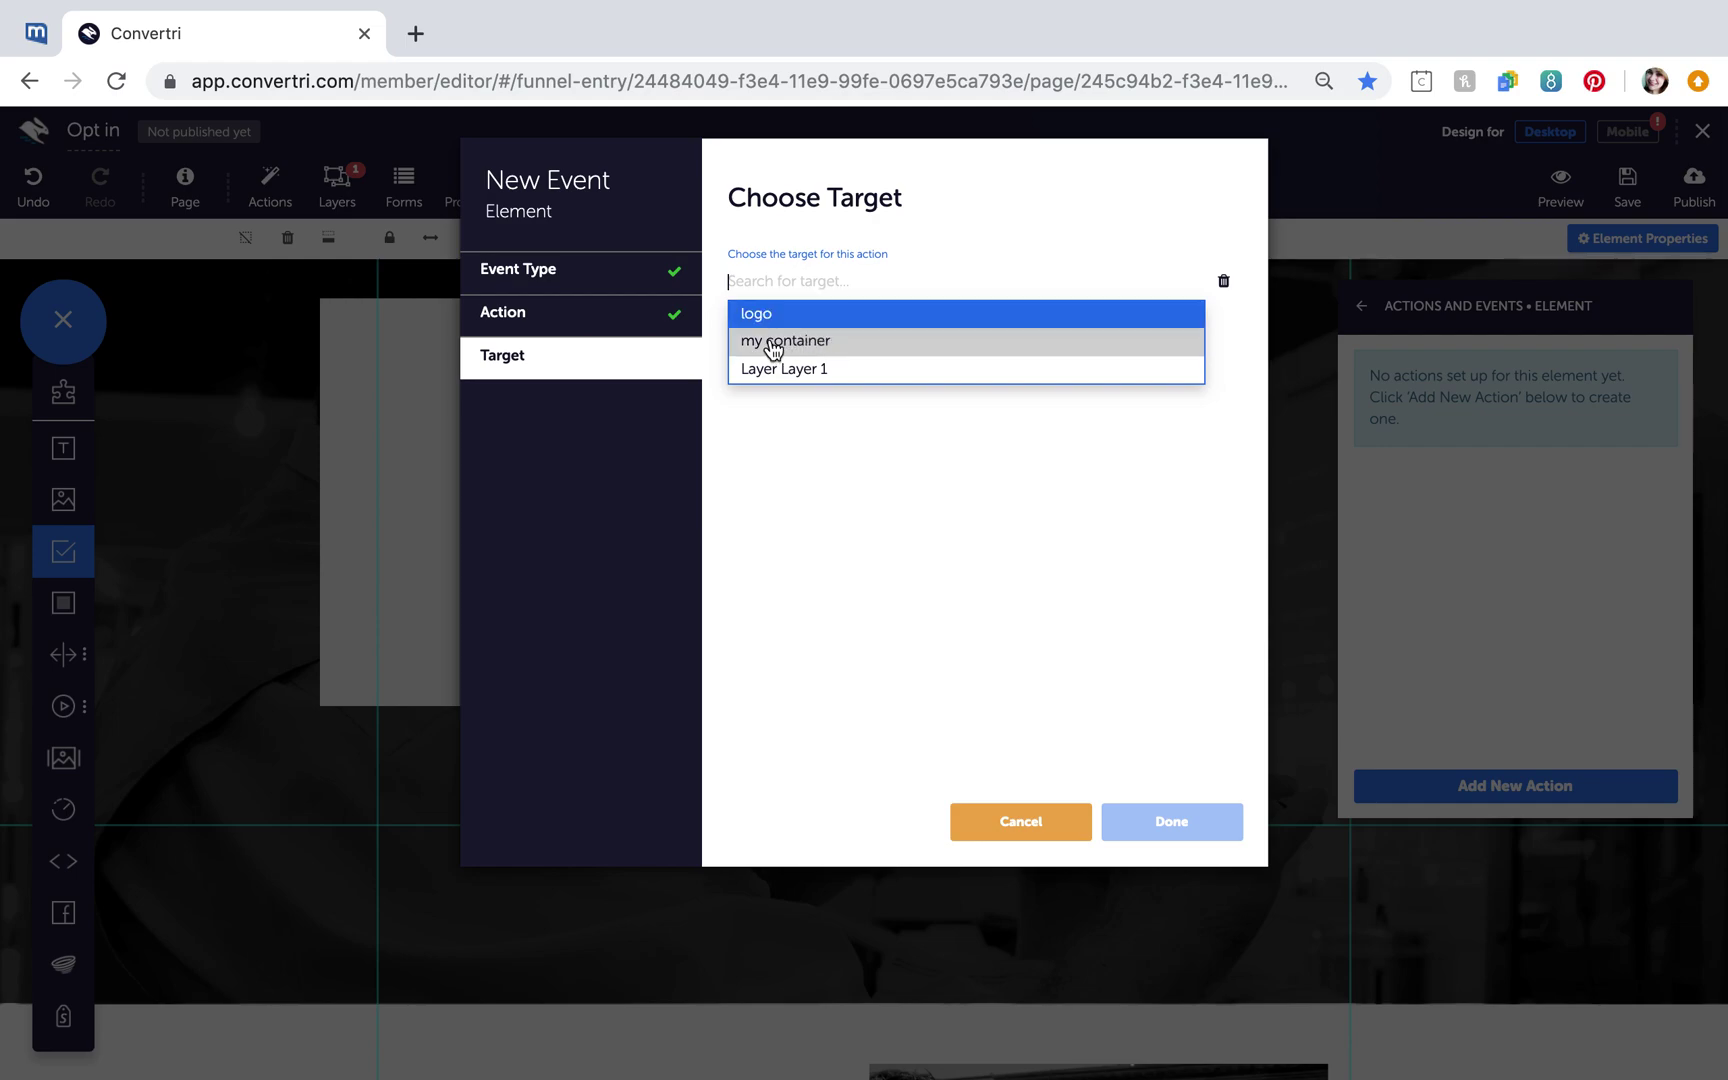
{"action": "left_click", "coordinate": [812, 344]}
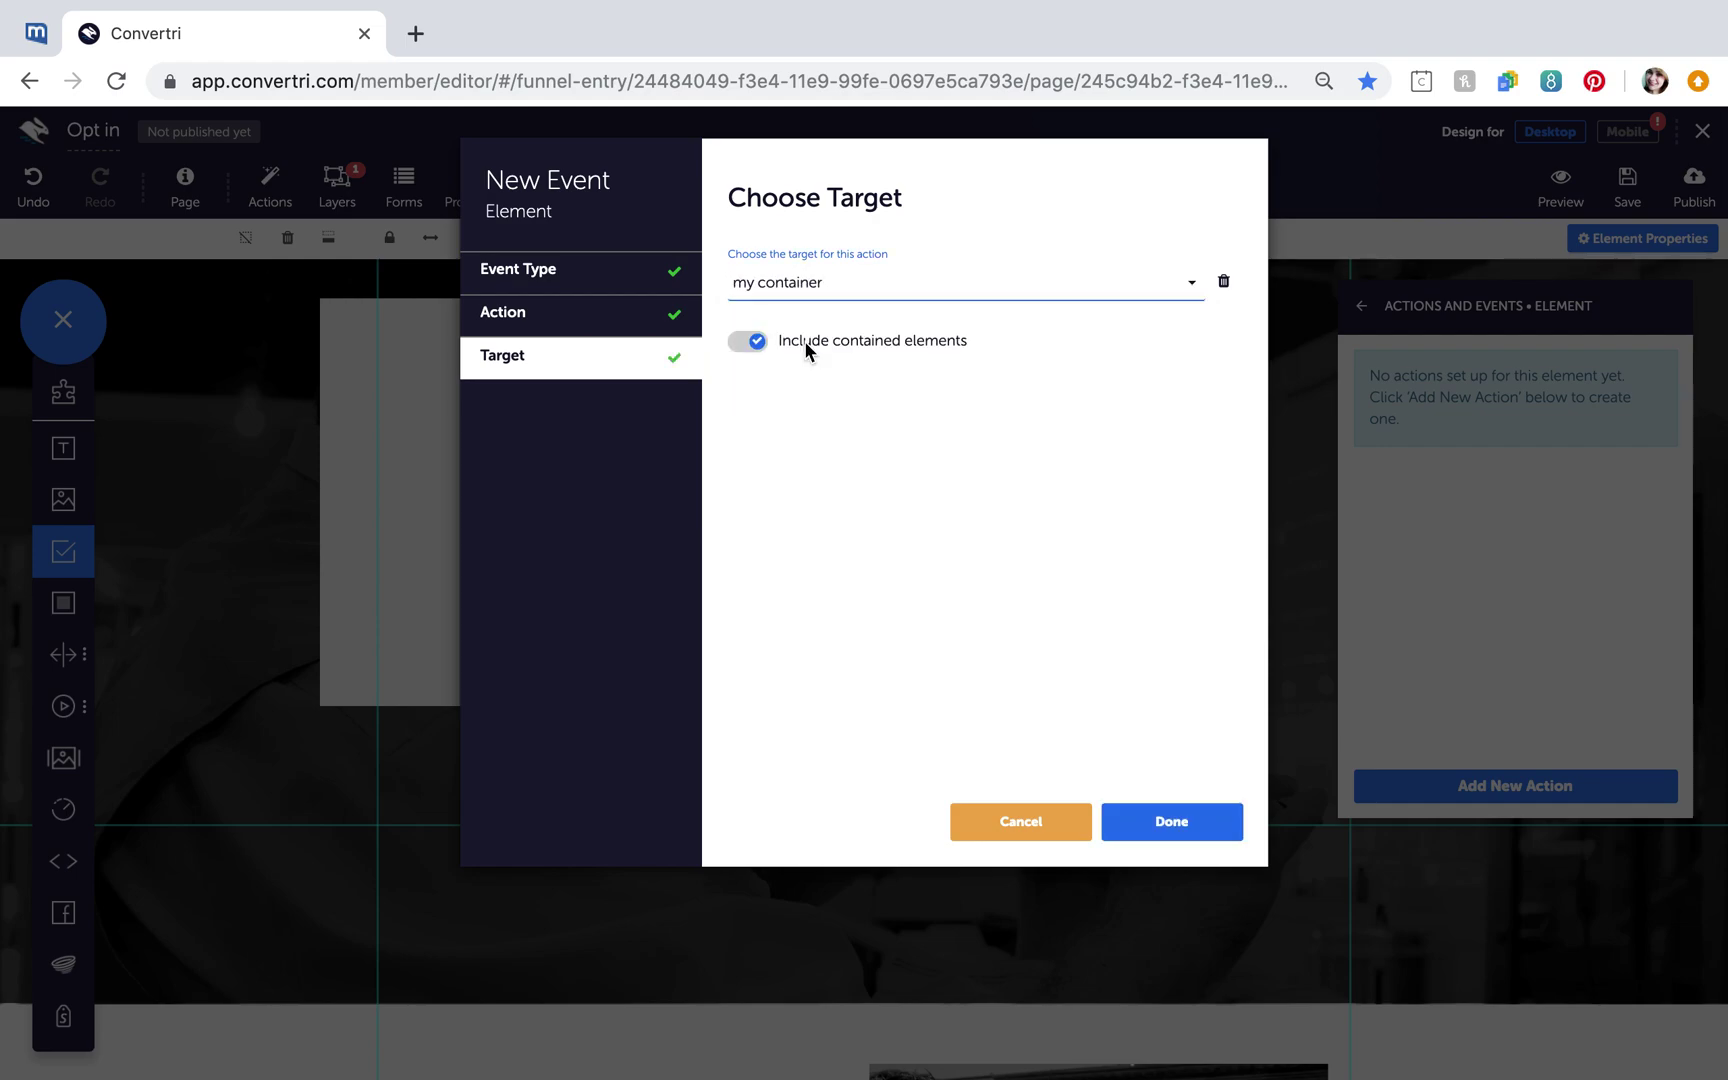
{"action": "left_click", "coordinate": [765, 350]}
{"action": "left_click", "coordinate": [764, 351]}
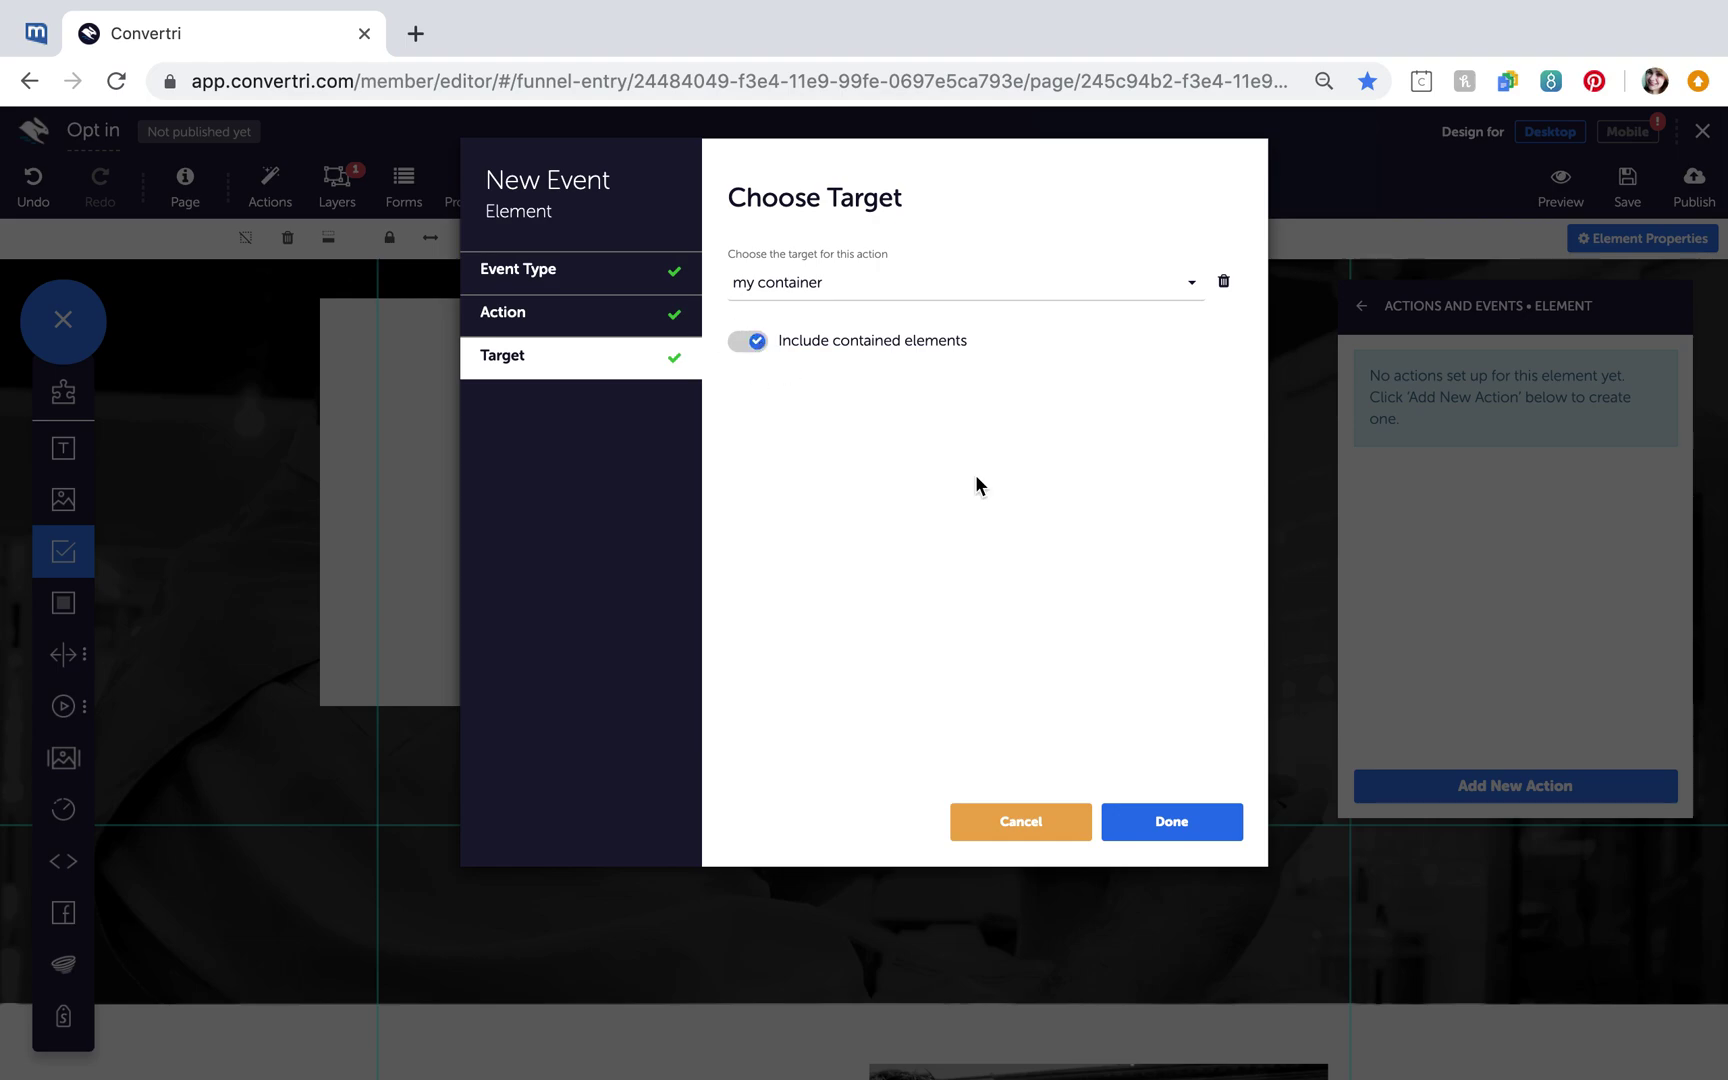
{"action": "left_click", "coordinate": [1157, 822]}
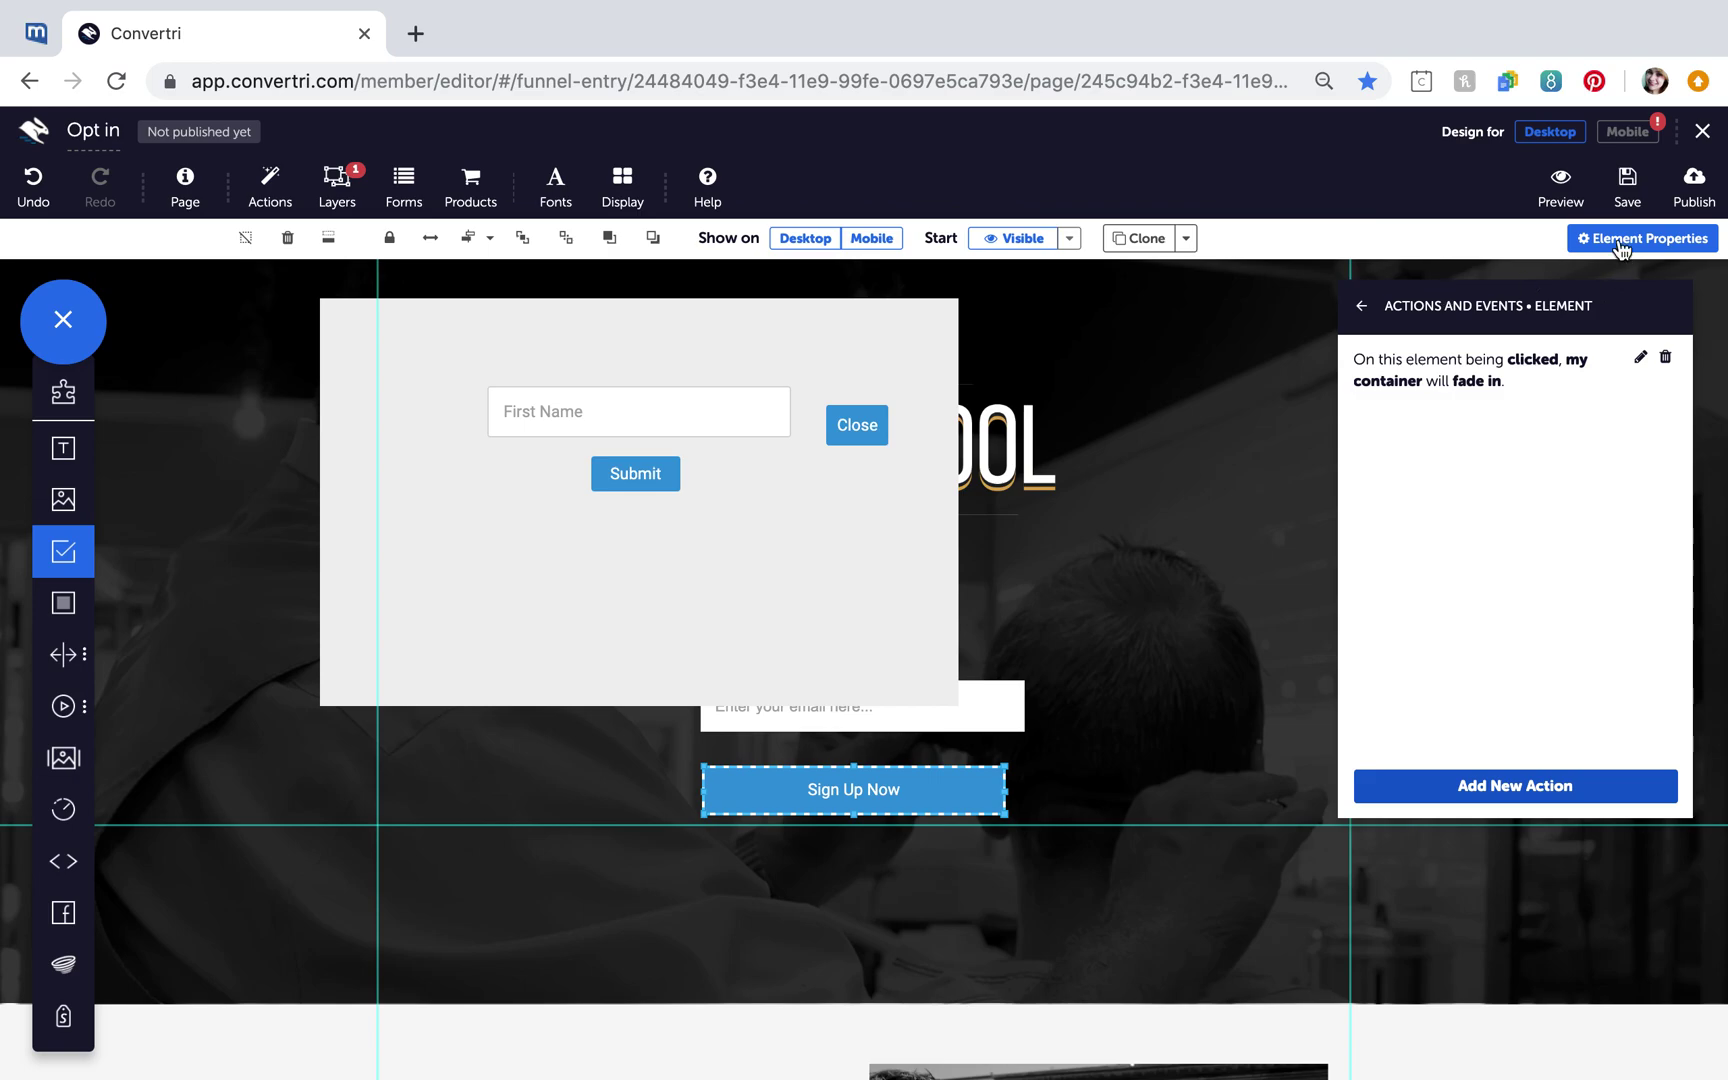
Step: Save the opt-in page with its fade-in and fade-out events, then launch its preview
{"action": "left_click", "coordinate": [1627, 187]}
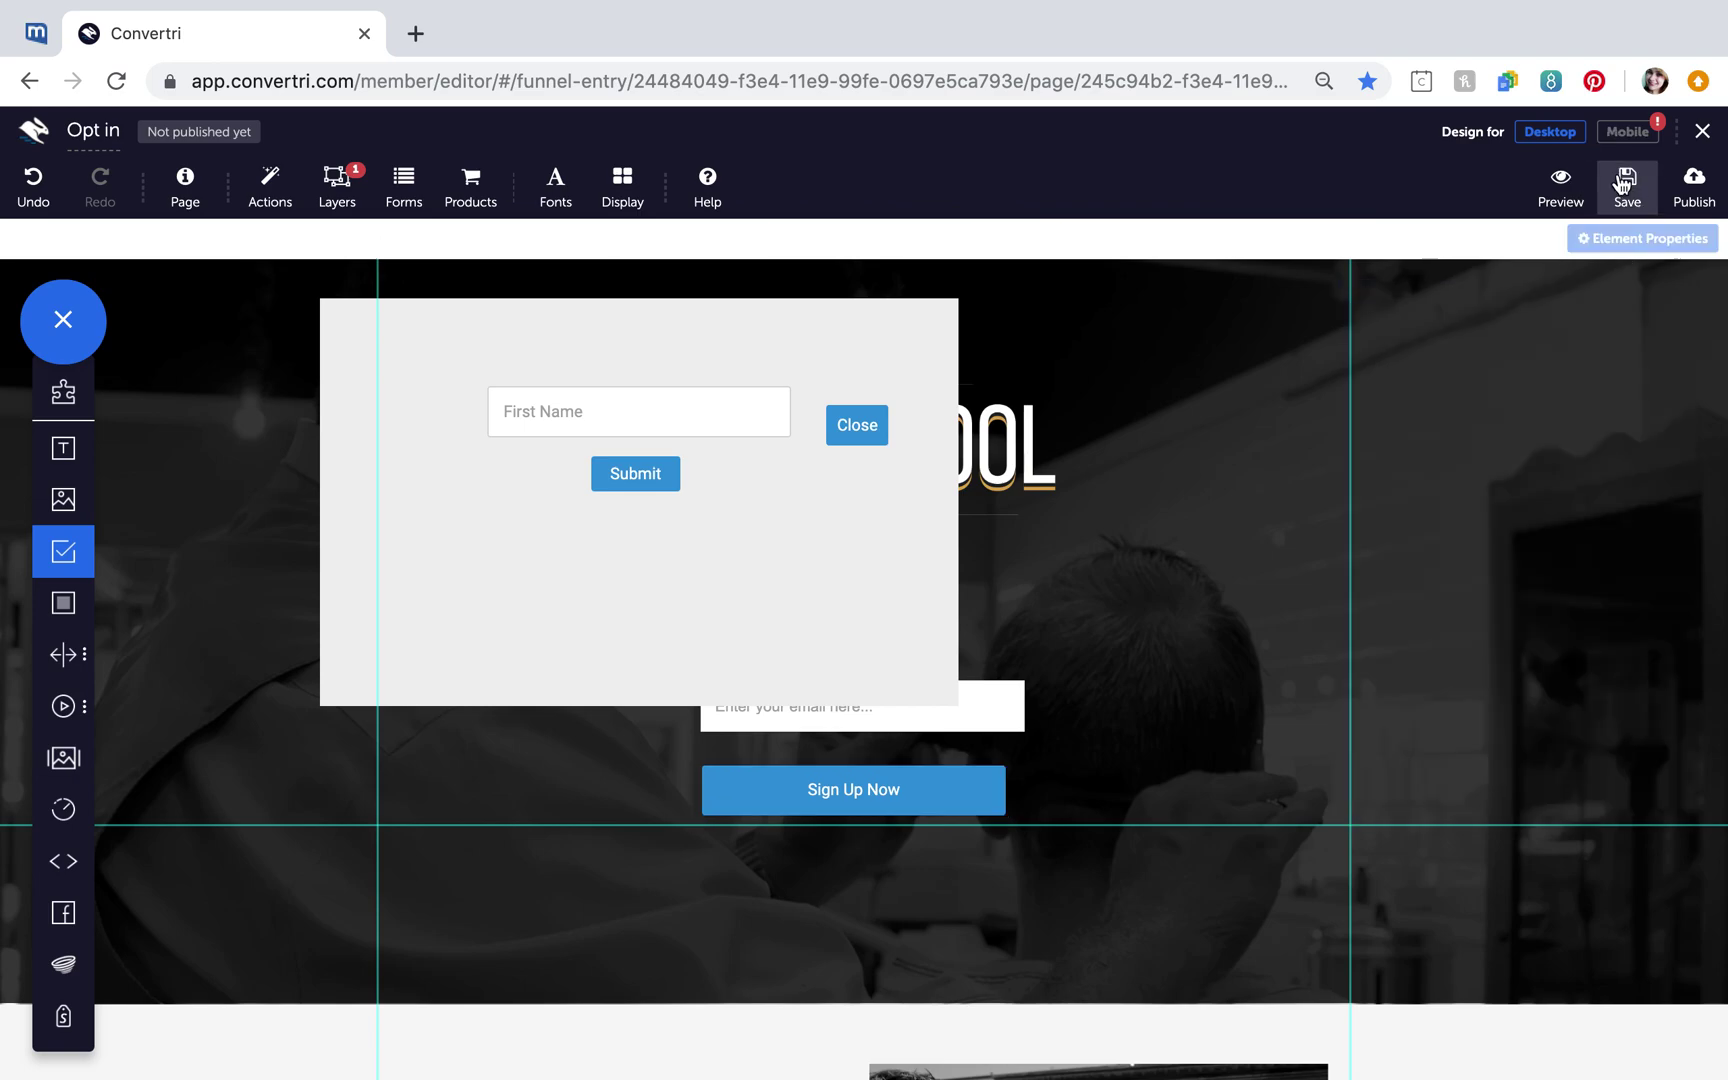
{"action": "left_click", "coordinate": [1569, 196]}
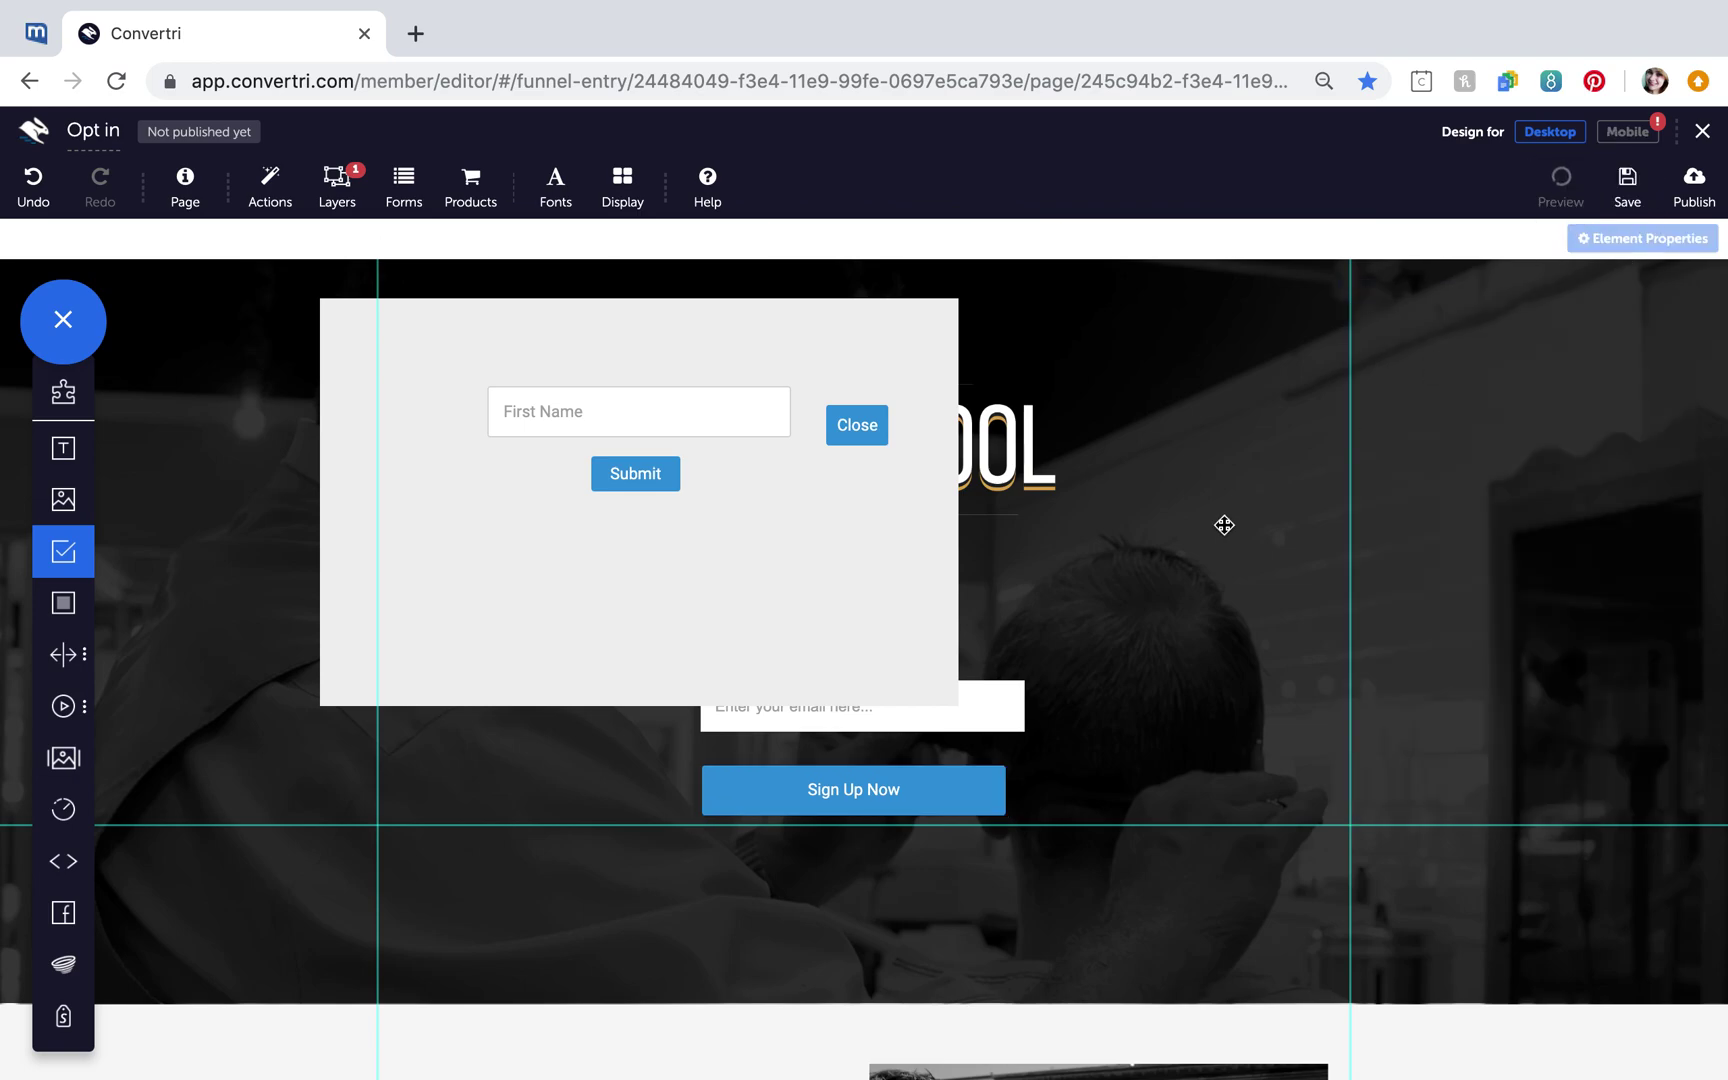